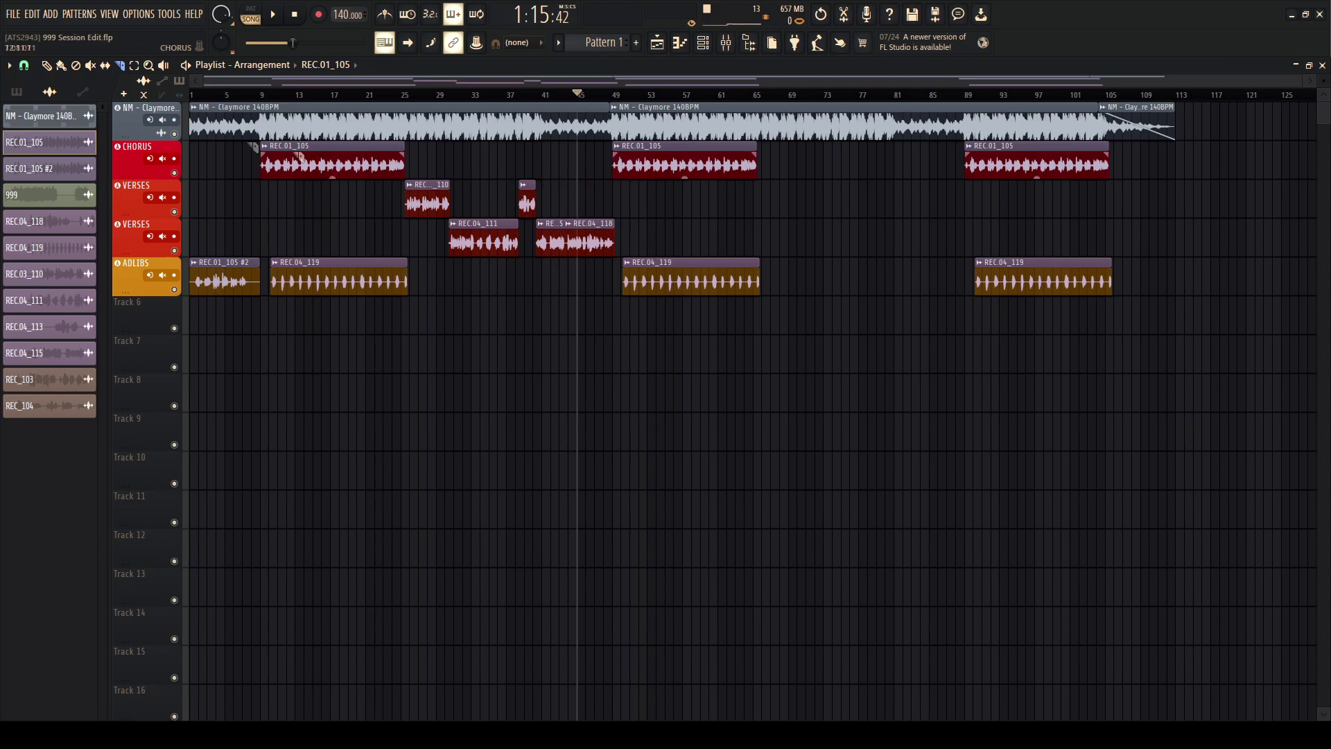
# Place the playhead at the cut between the two instrumental clips just before bar 49.
pyautogui.scroll(8, 554, 197)
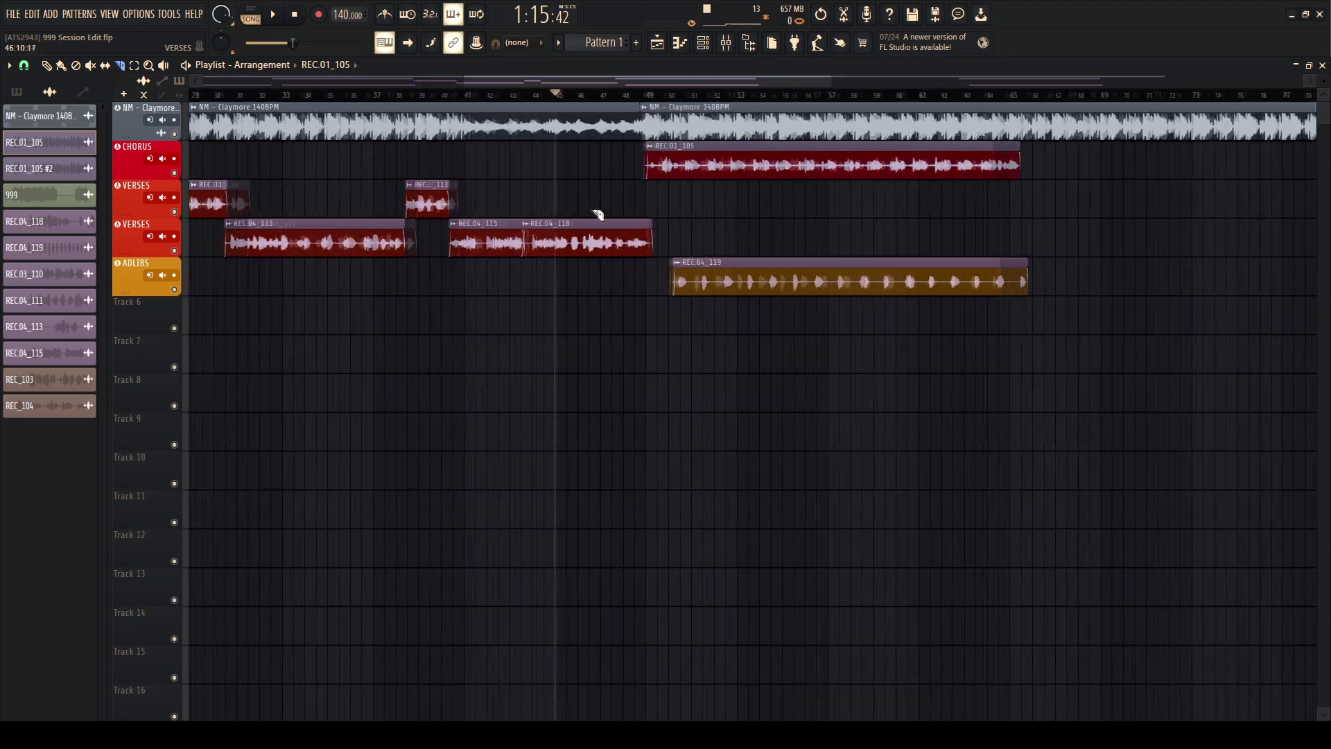
pyautogui.scroll(6, 701, 177)
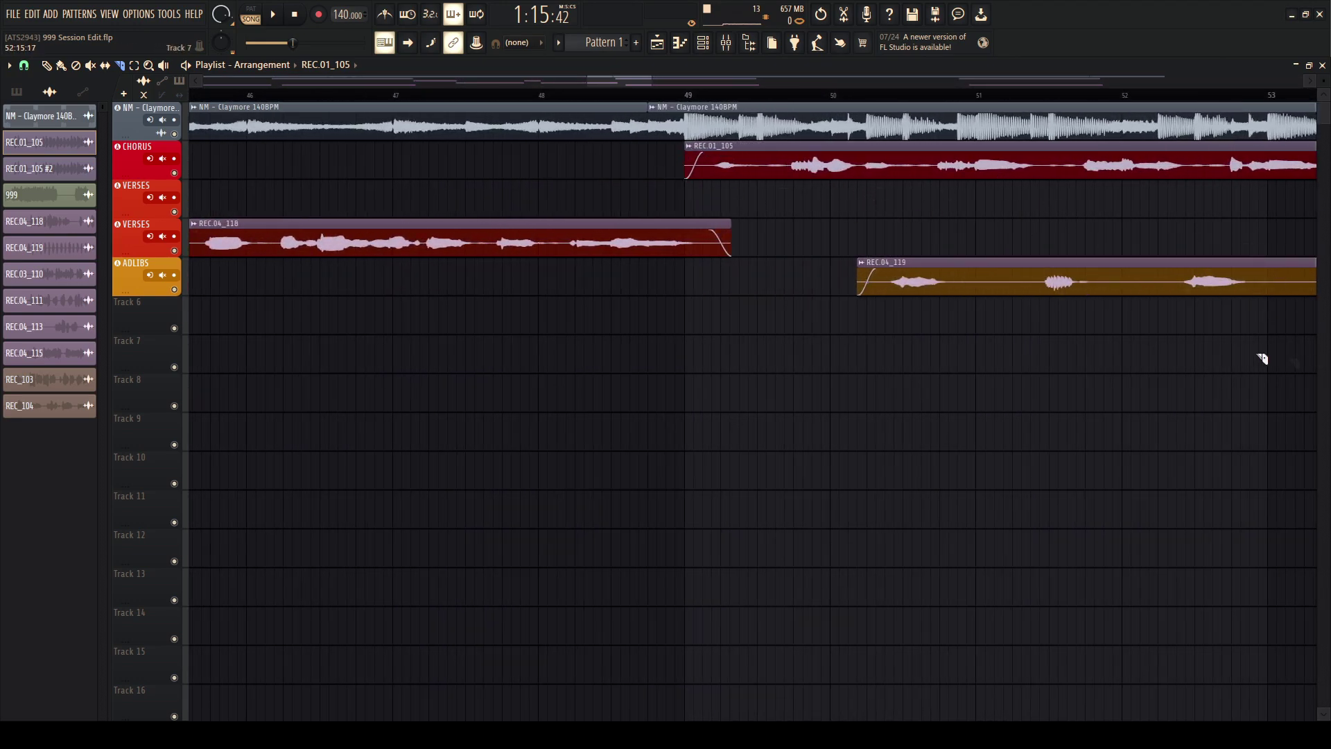
pyautogui.click(665, 93)
pyautogui.scroll(5, 689, 146)
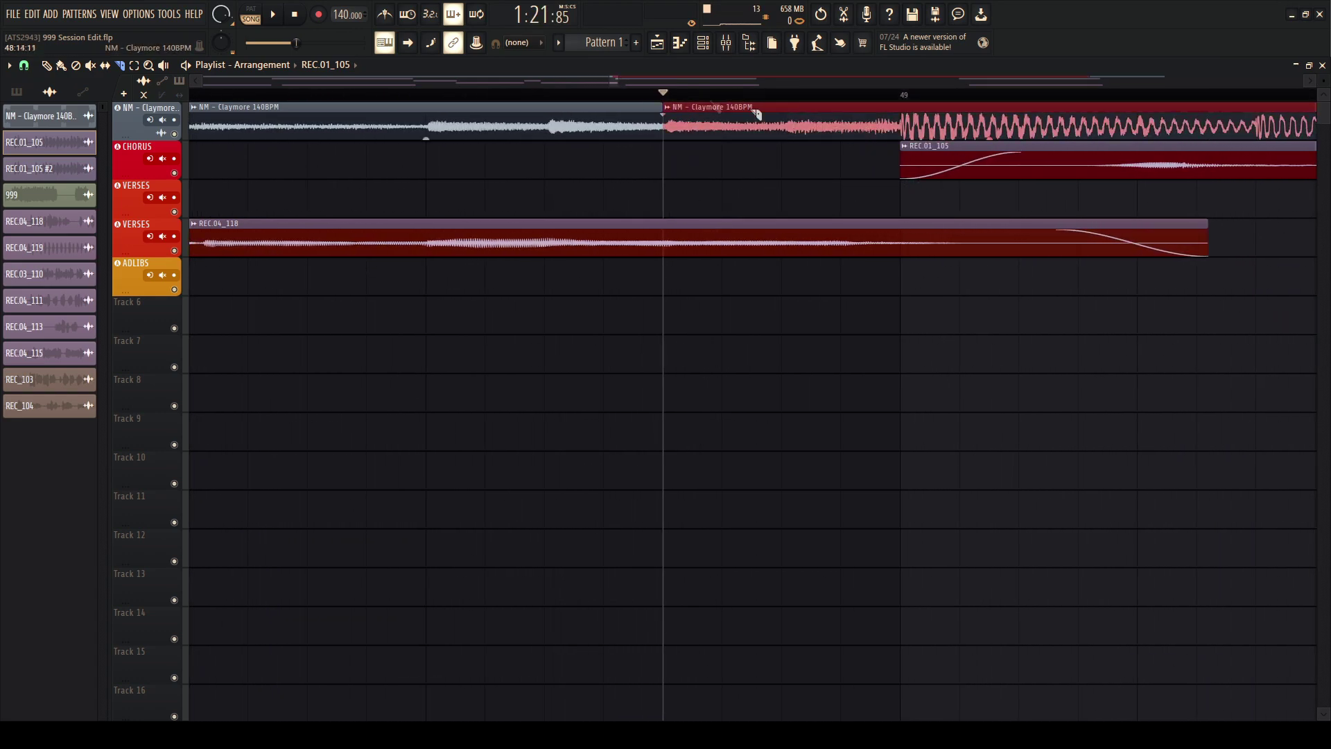
# Load dblue.TapeStop into effect slot 3 of the instrumental's mixer track.
pyautogui.click(725, 44)
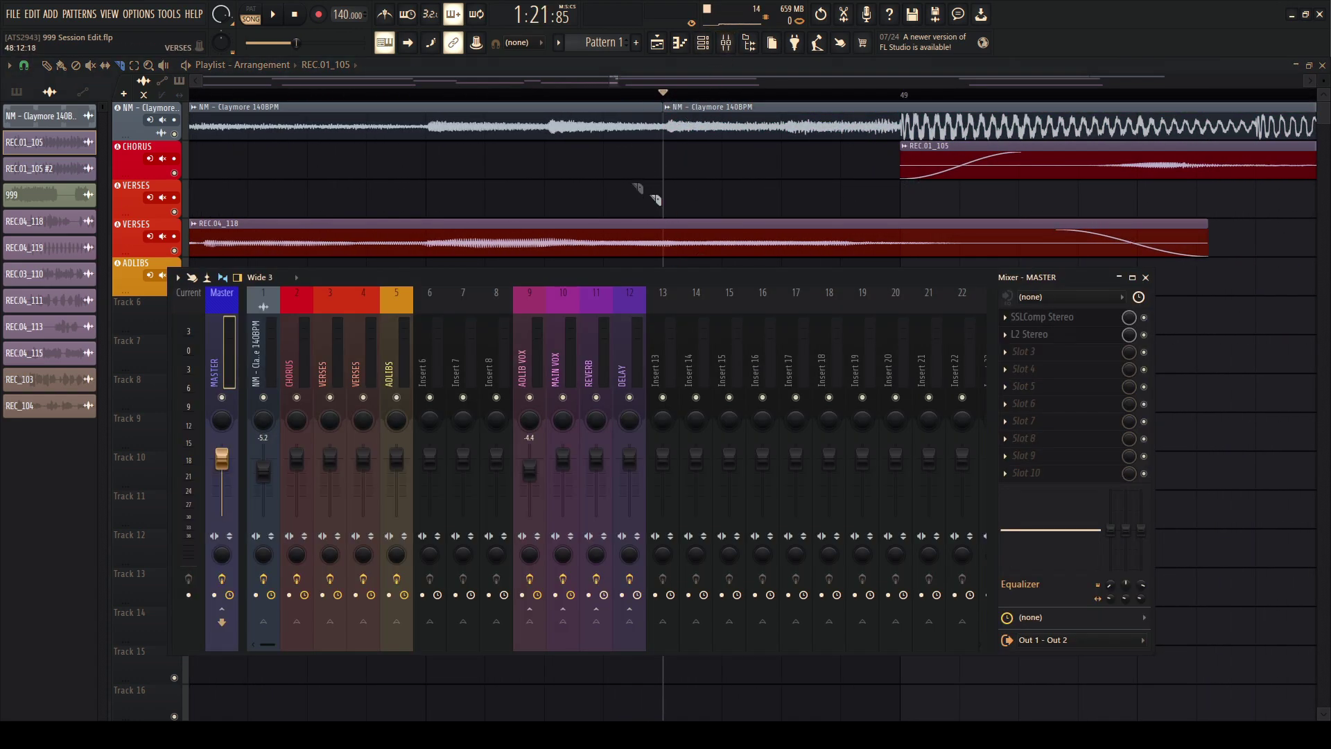
pyautogui.click(265, 369)
pyautogui.click(1029, 352)
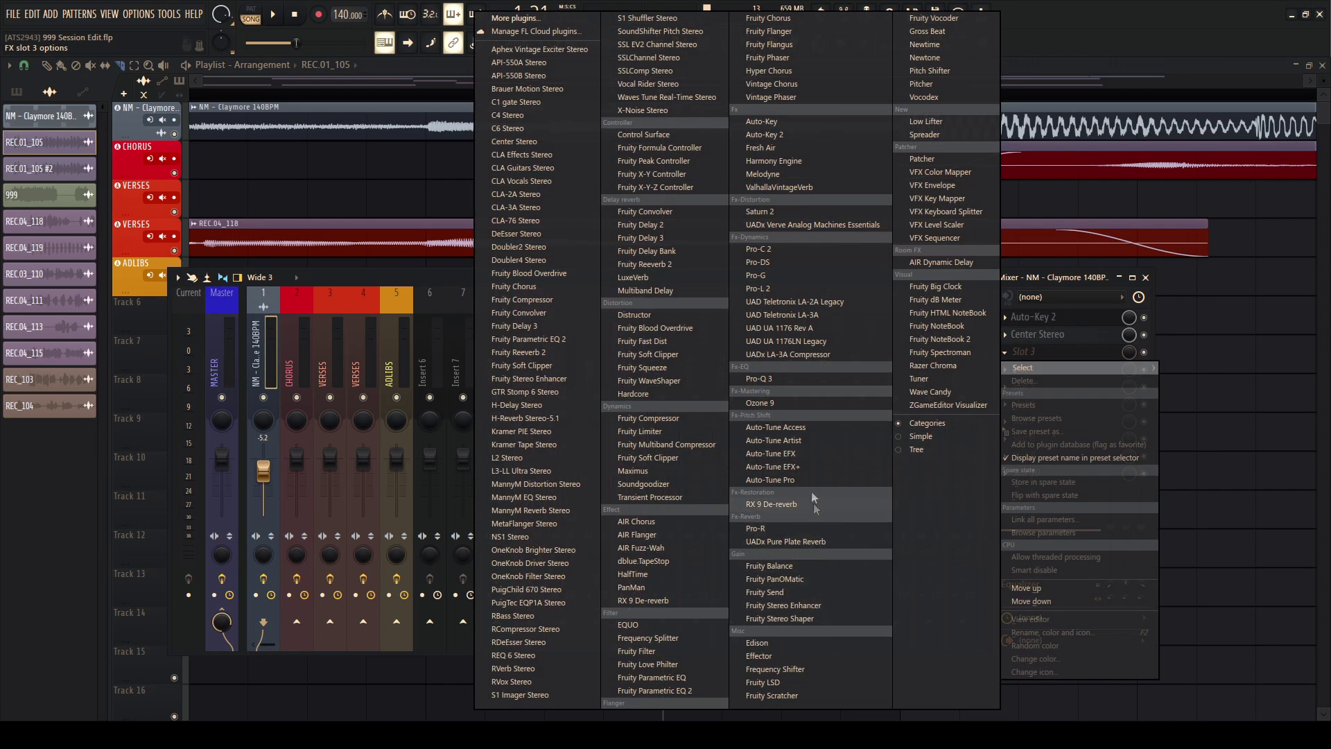
pyautogui.click(651, 561)
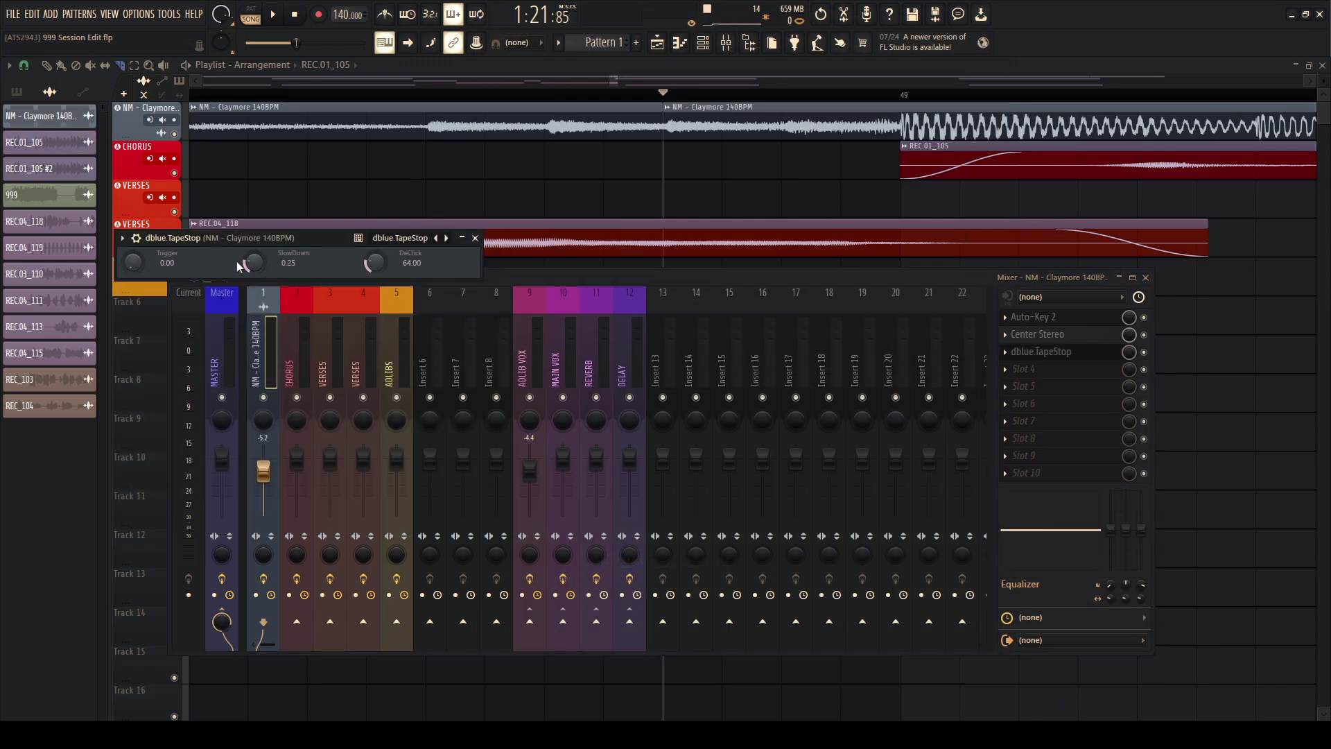
# Set TapeStop's Trigger to 1.00 with an automation clip for it, and set SlowDown to 0.15.
pyautogui.moveTo(133, 262); pyautogui.dragTo(133, 208)
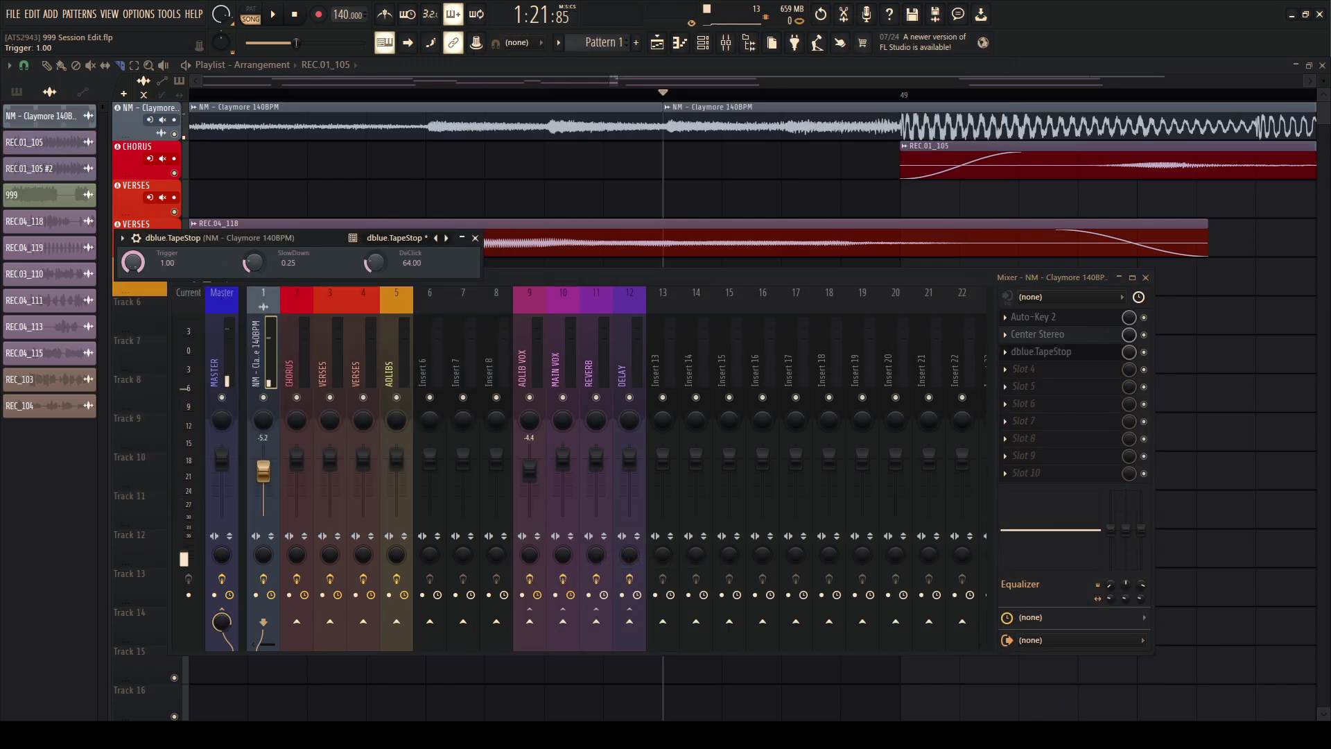
pyautogui.rightClick(128, 268)
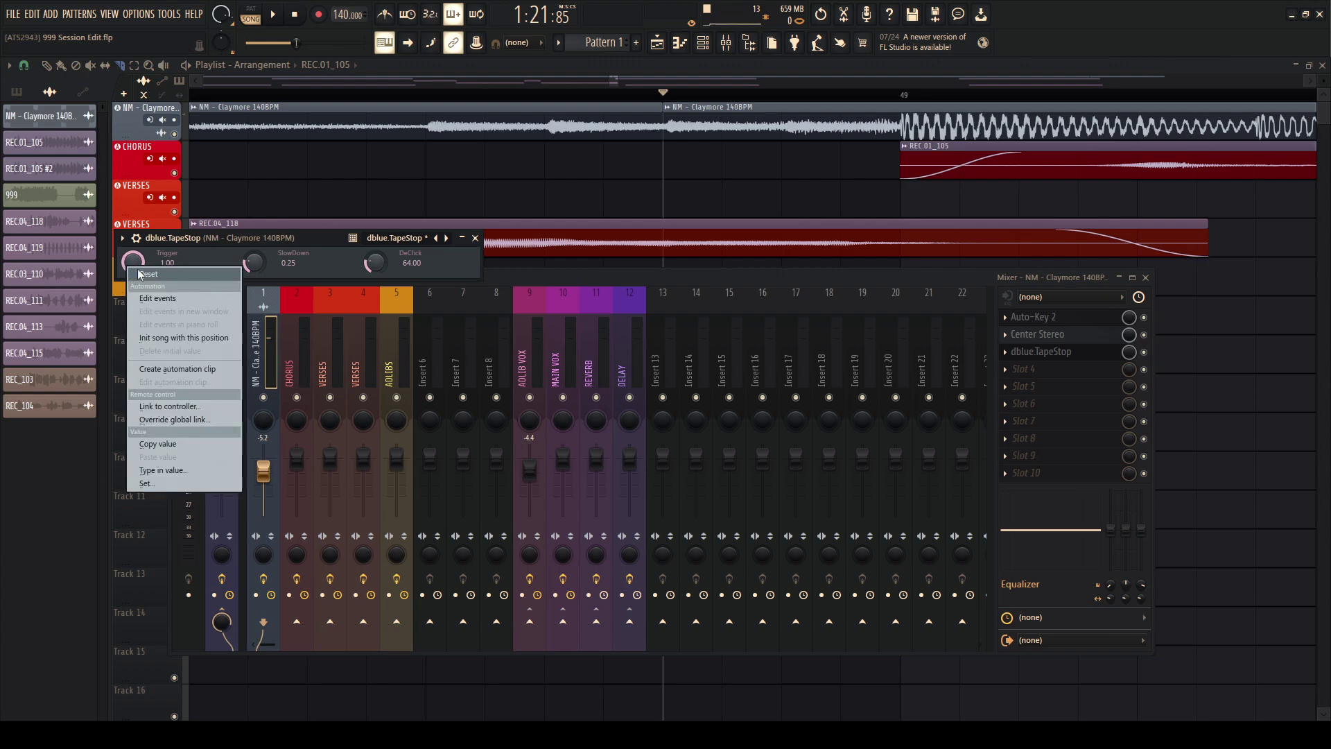
pyautogui.click(168, 373)
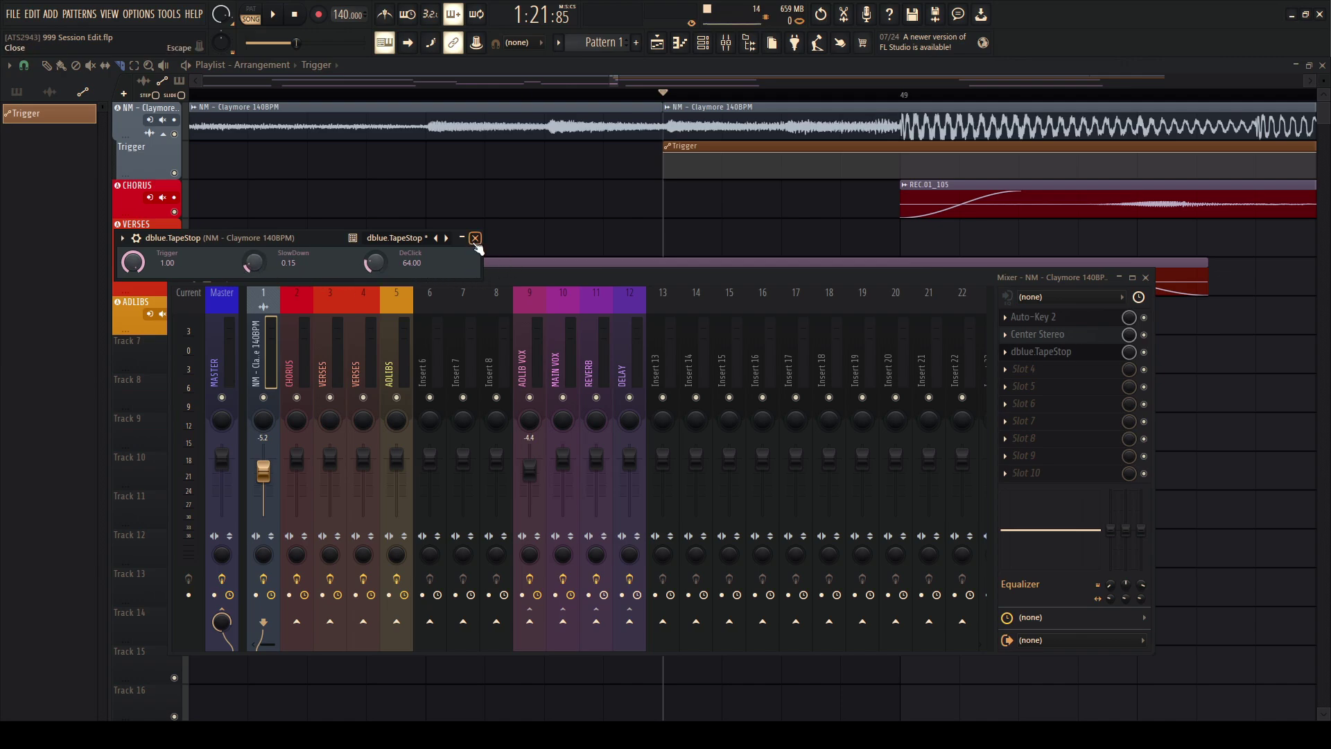
pyautogui.click(476, 240)
# Load Edison into slot 4 of the instrumental's mixer track and set it to record on input.
pyautogui.click(1025, 369)
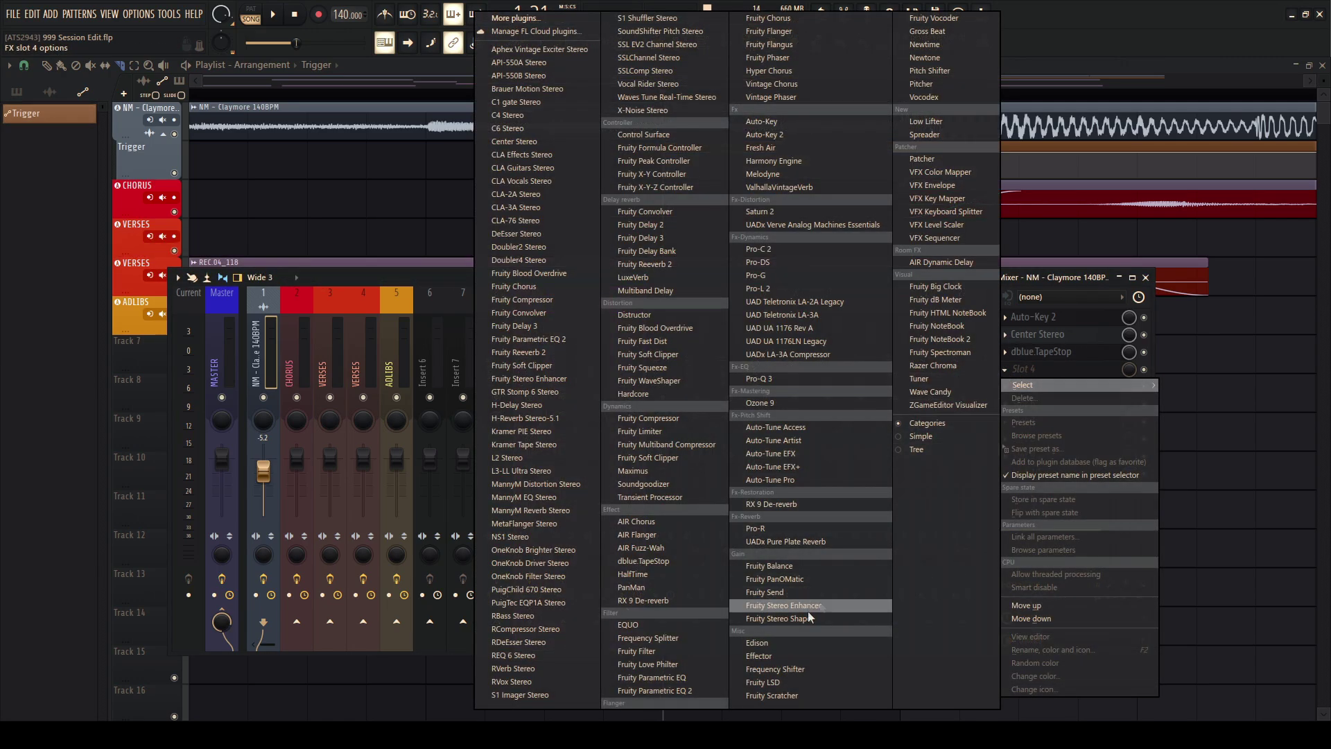
pyautogui.click(758, 643)
pyautogui.click(288, 279)
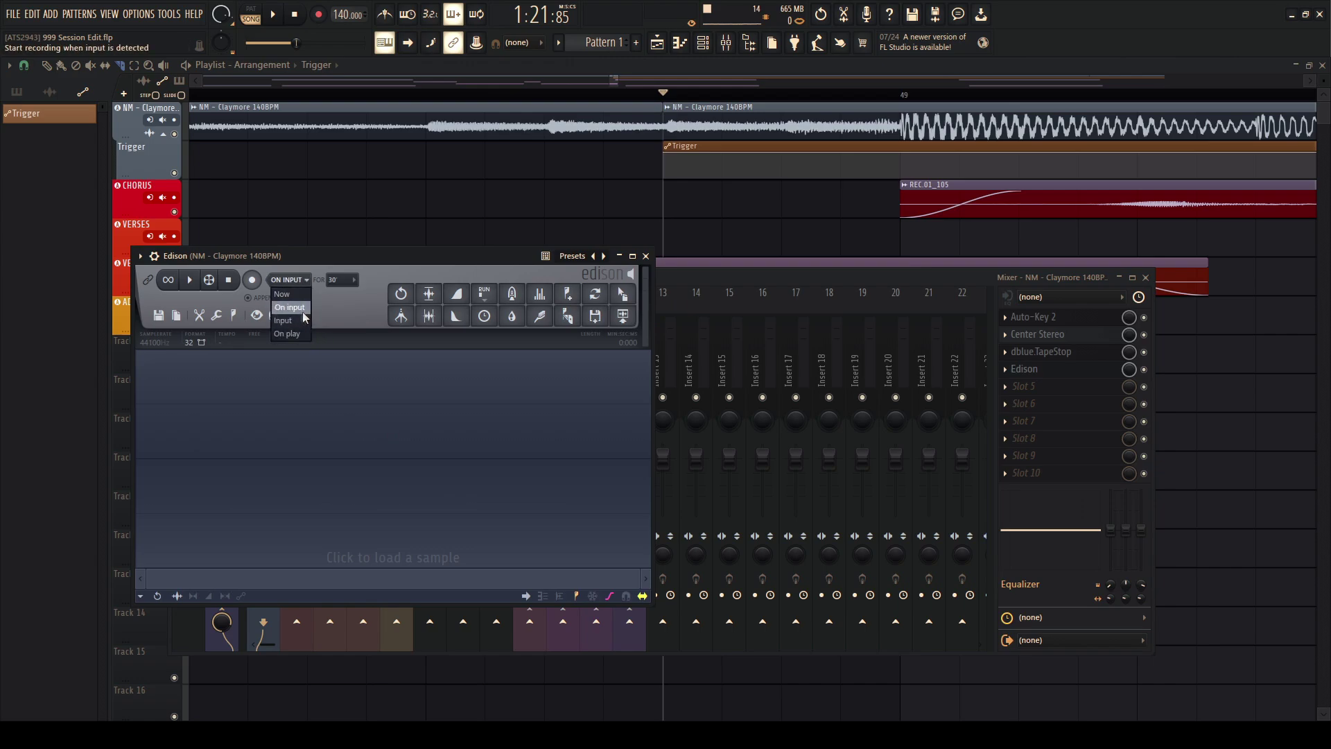
pyautogui.click(353, 314)
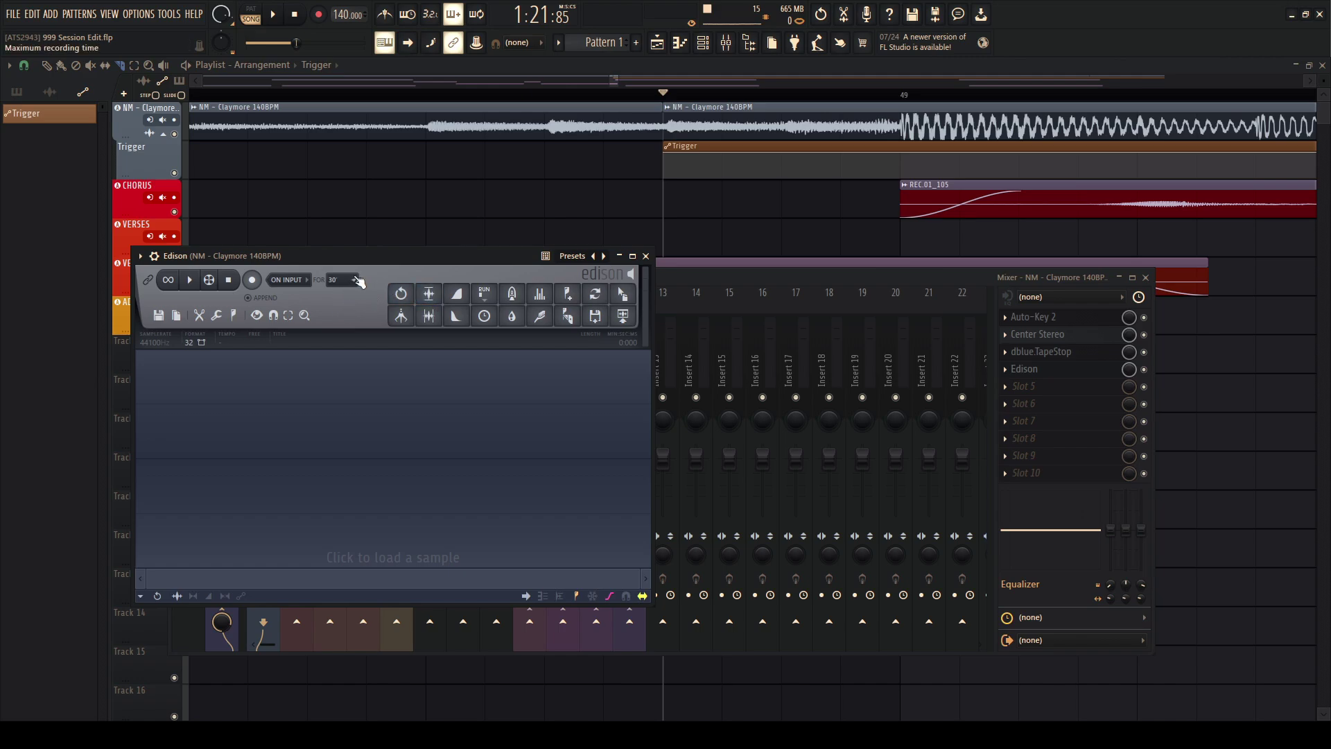
# Reopen dblue.TapeStop, place its window beside Edison and close the mixer.
pyautogui.click(1038, 351)
pyautogui.moveTo(138, 249); pyautogui.dragTo(683, 266)
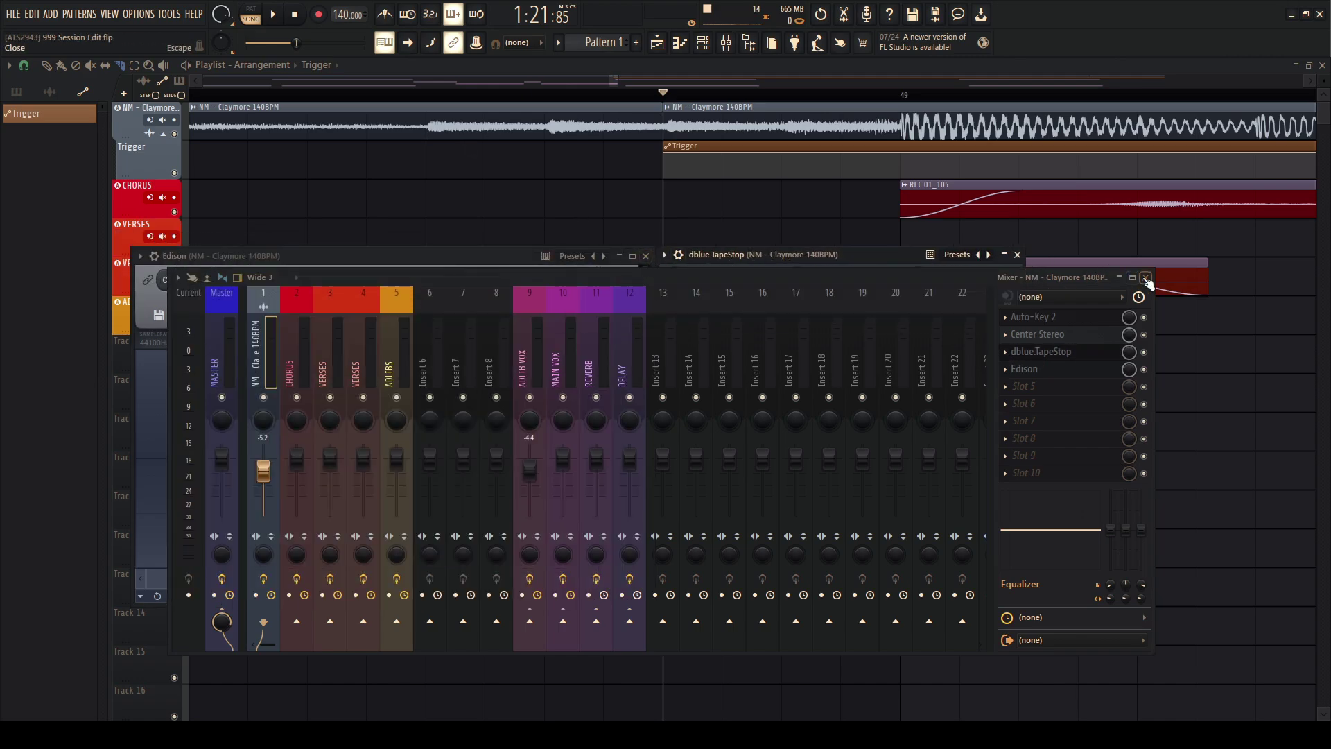
pyautogui.click(1145, 278)
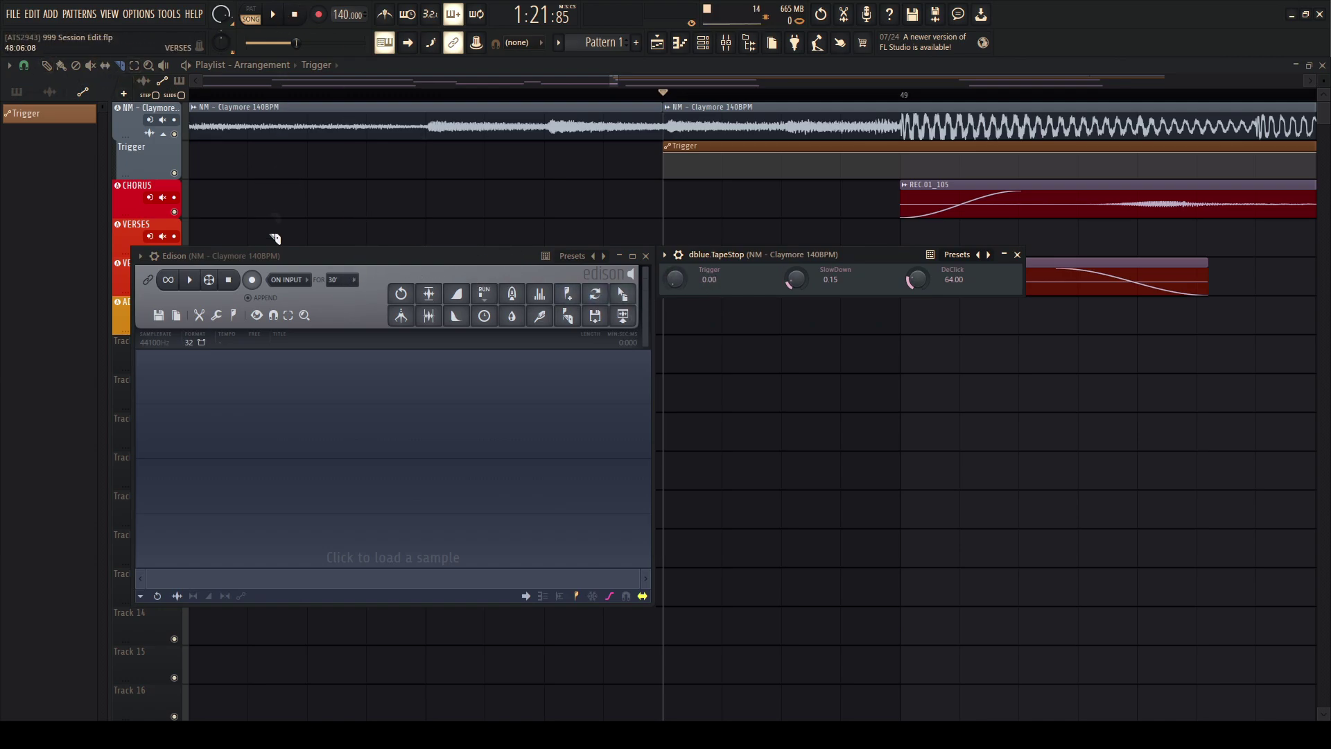
# Record the tape-stopped instrumental into Edison from the playhead, place the take on Track 7 and slice it at the playhead.
pyautogui.click(253, 280)
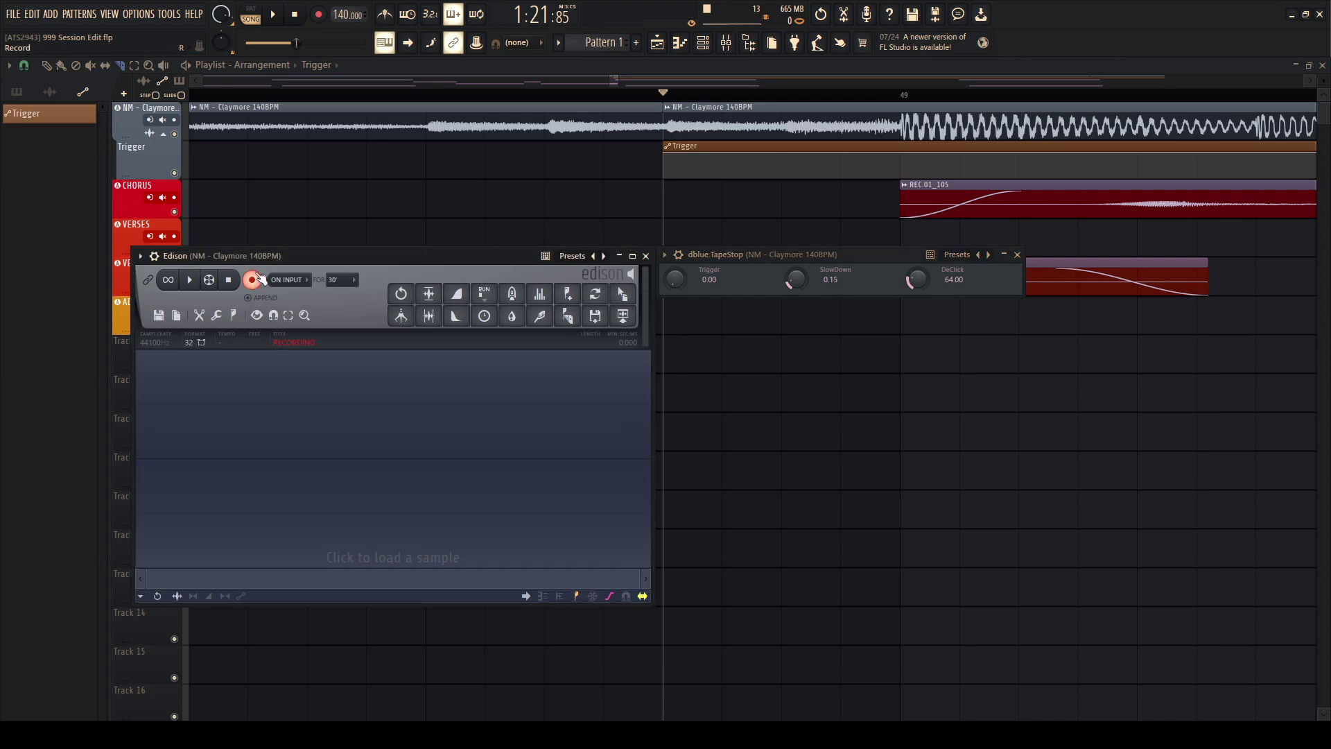
pyautogui.click(274, 15)
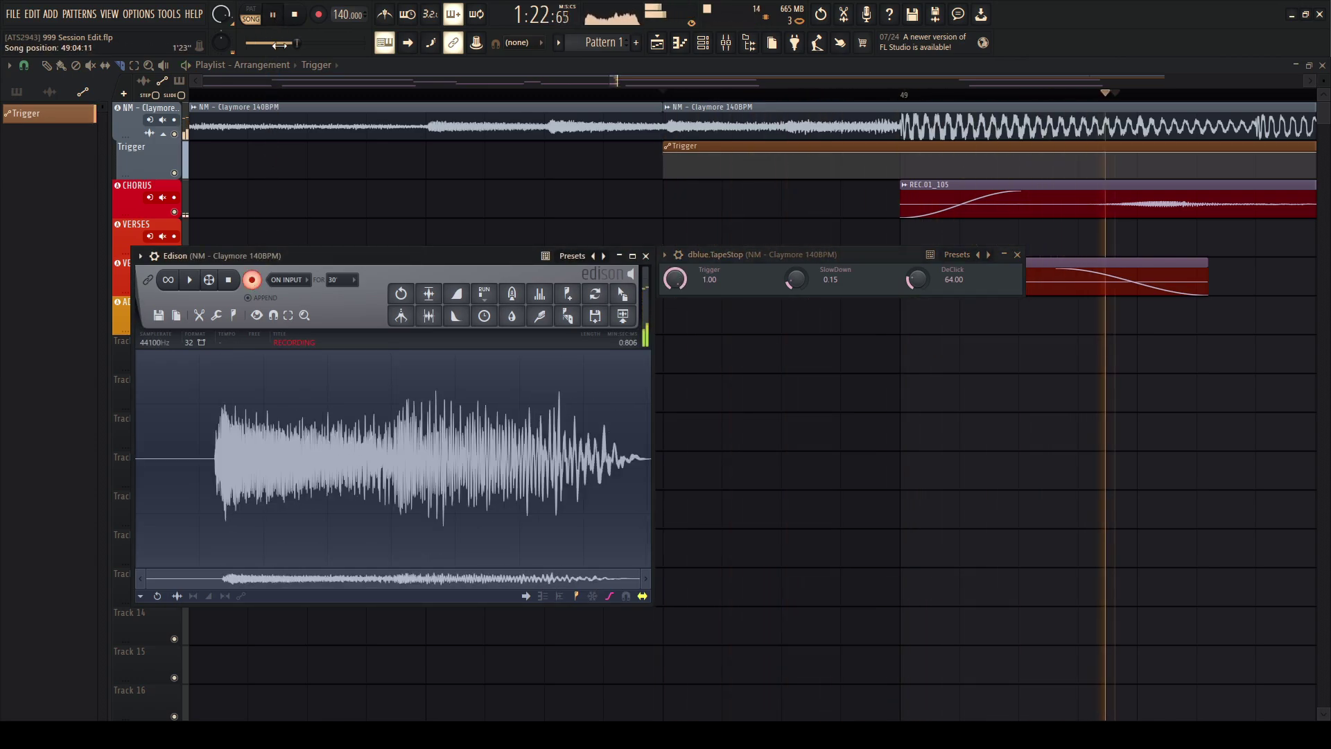
pyautogui.press('space')
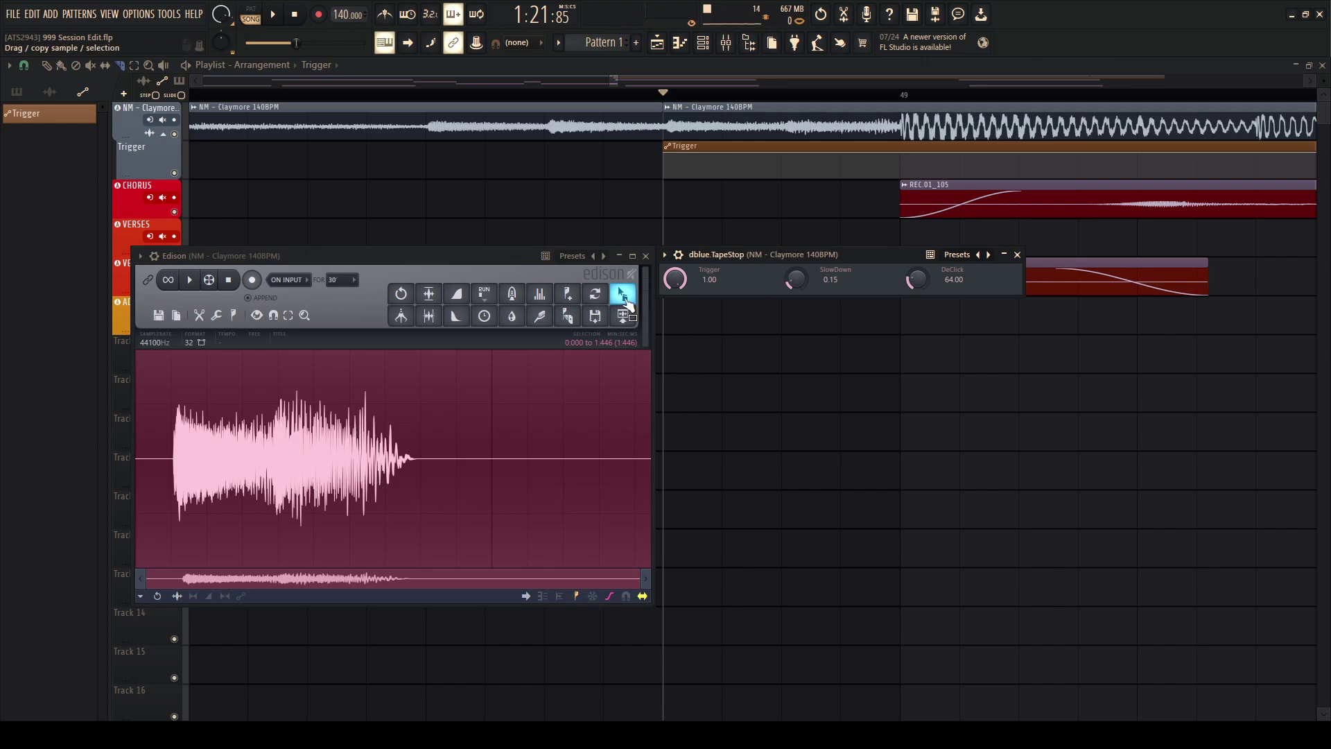
pyautogui.moveTo(623, 295); pyautogui.dragTo(610, 371)
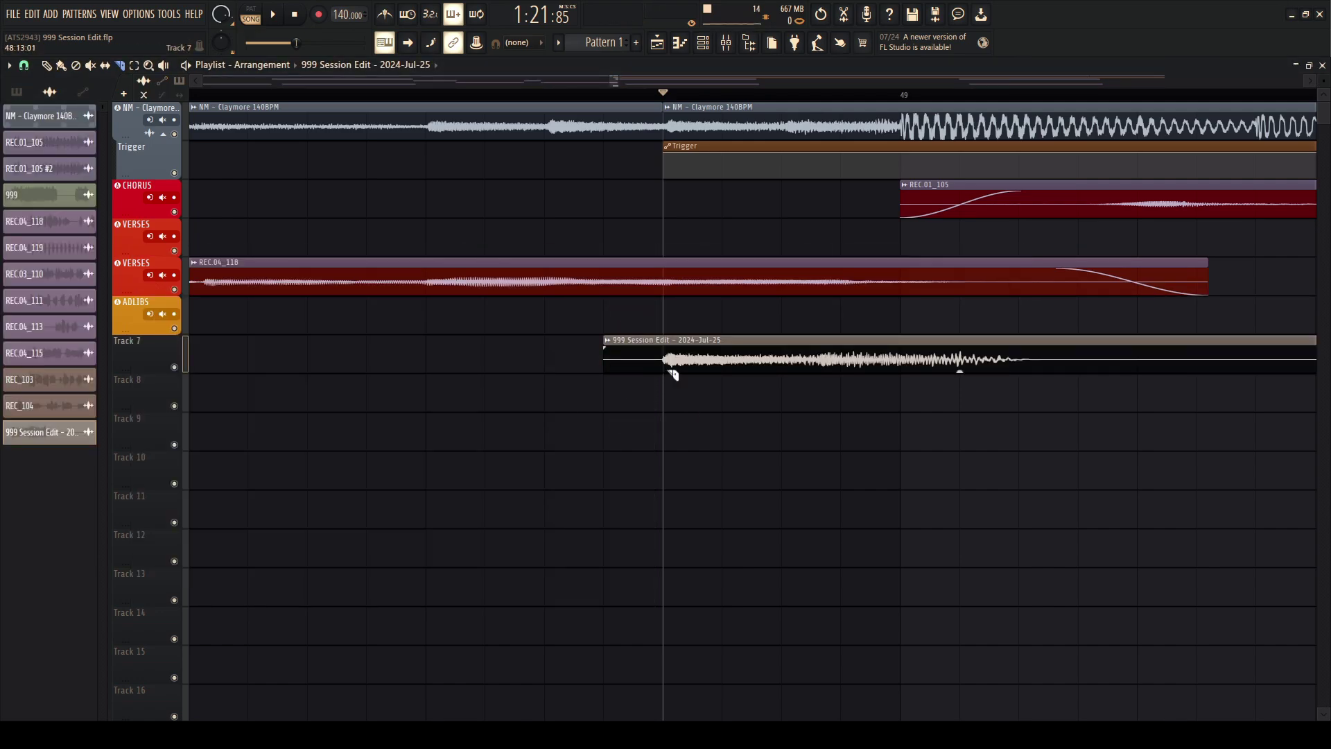
pyautogui.click(663, 361)
# Set TapeStop's SlowDown to 0.20 on the instrumental's mixer track.
pyautogui.click(727, 47)
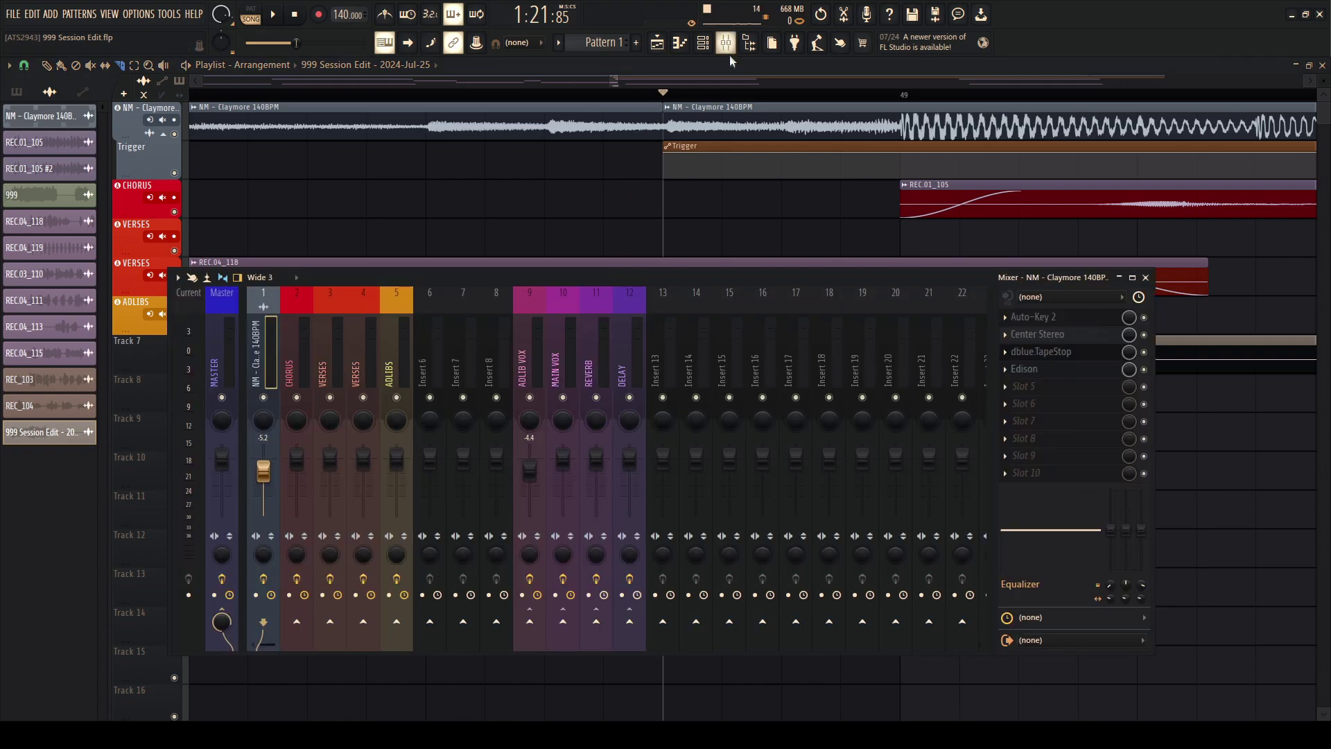
pyautogui.click(1040, 357)
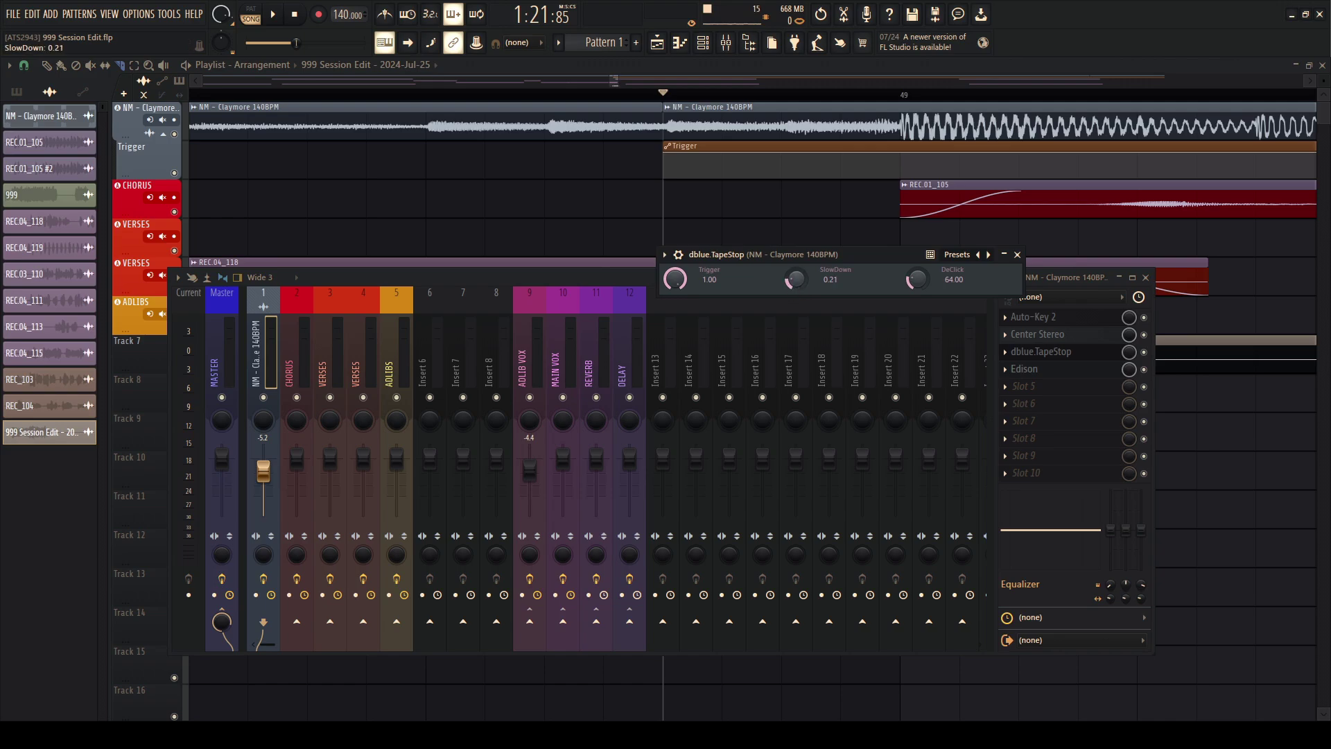
pyautogui.press('Escape')
pyautogui.press('Escape')
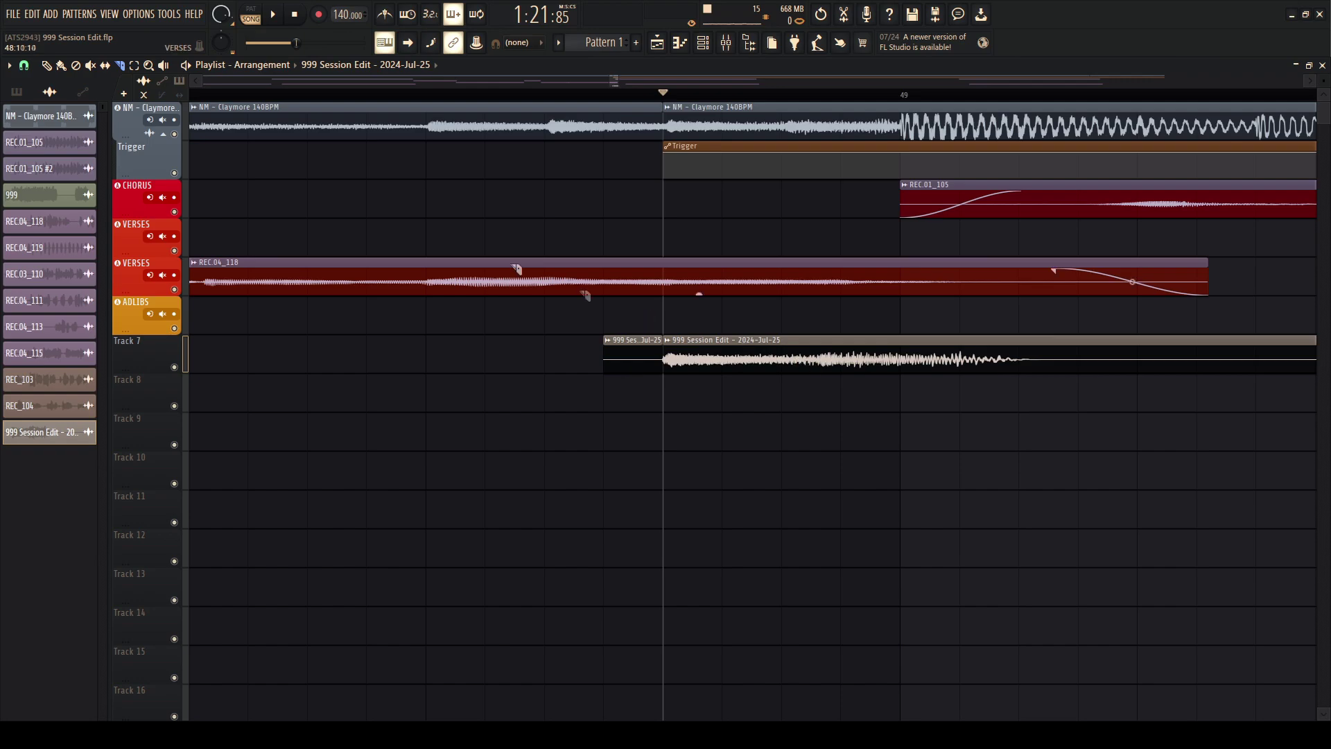
# Delete both pieces of the recorded take from Track 7.
pyautogui.rightClick(665, 341)
pyautogui.click(589, 345)
pyautogui.rightClick(697, 355)
pyautogui.rightClick(649, 355)
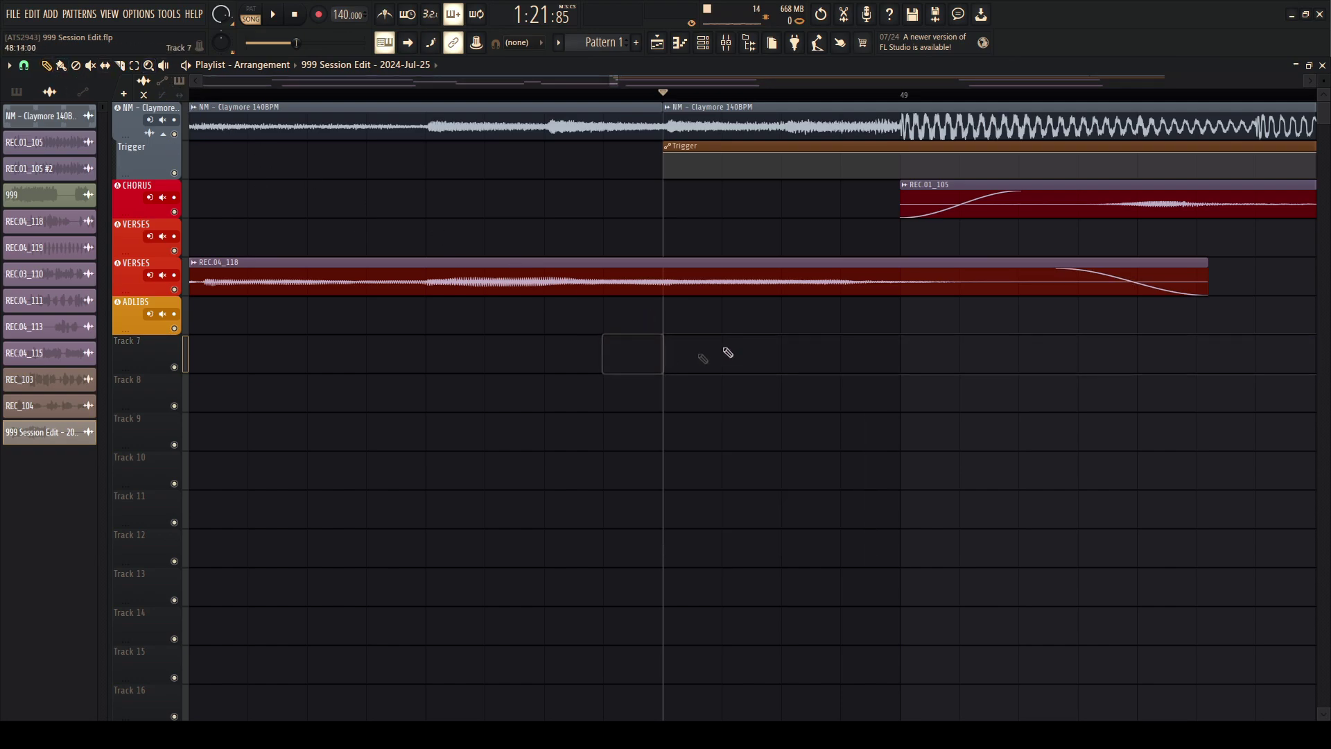
# Reopen Edison from the instrumental's mixer track and delete the old recording in it.
pyautogui.click(725, 42)
pyautogui.click(1033, 369)
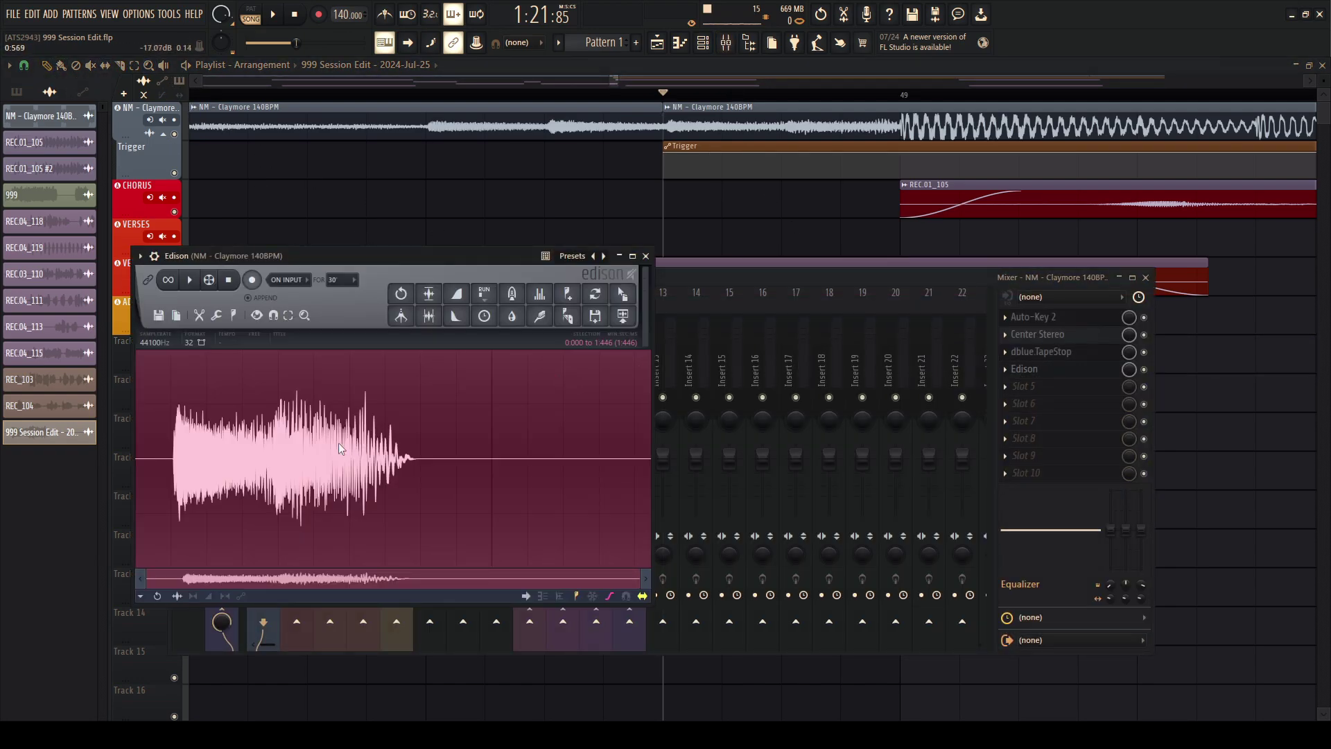
pyautogui.press('Delete')
# Record a new tape-stop take in Edison and place it on the upper VERSES track with its onset at the playhead.
pyautogui.click(1070, 352)
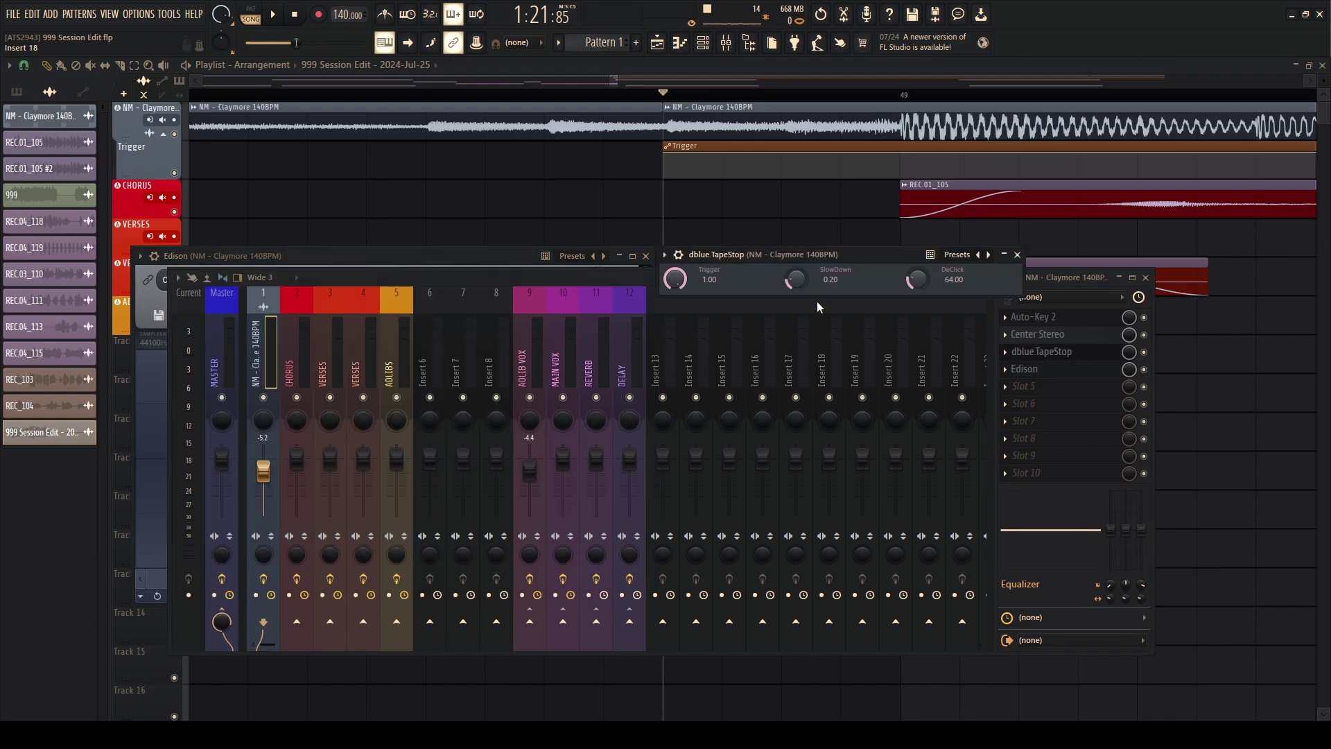
pyautogui.click(516, 260)
pyautogui.click(252, 280)
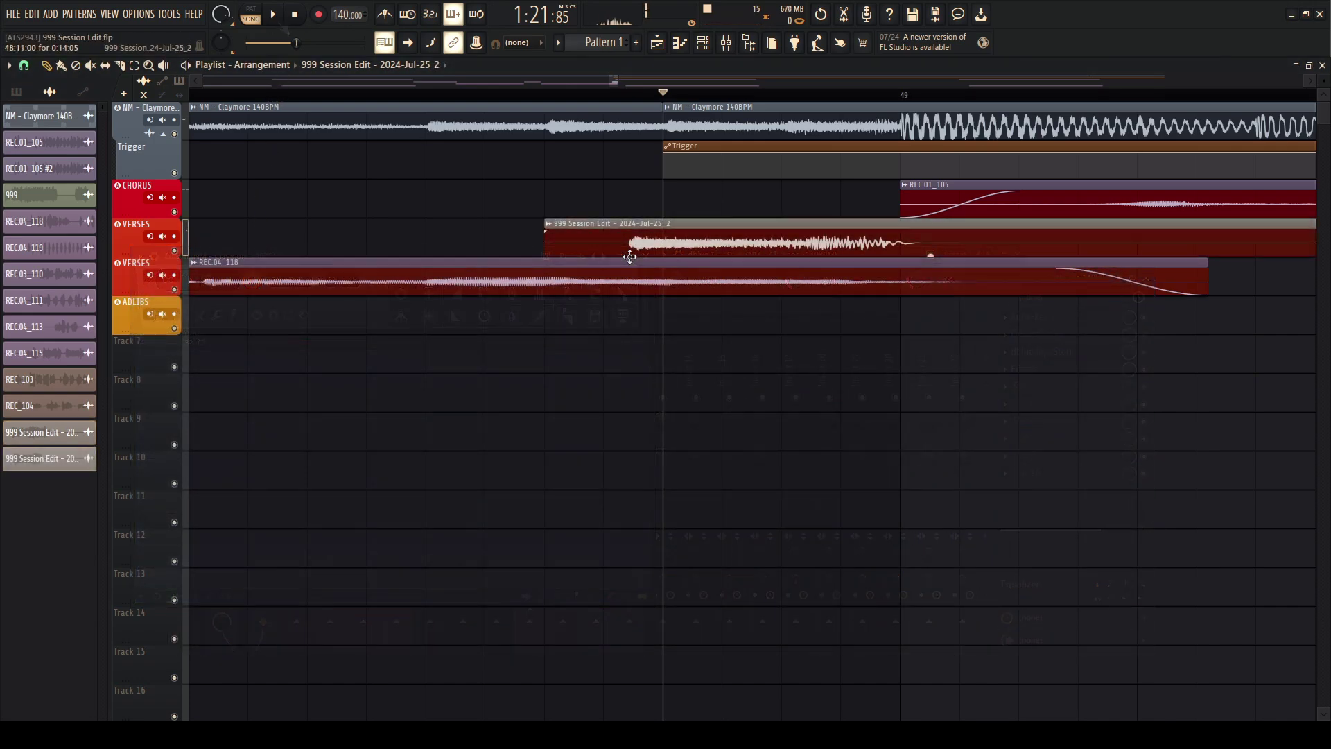
pyautogui.moveTo(631, 254); pyautogui.dragTo(718, 256)
# Slice the new take at the playhead and just after its sound fades out, and delete both silent end pieces.
pyautogui.scroll(3, 610, 254)
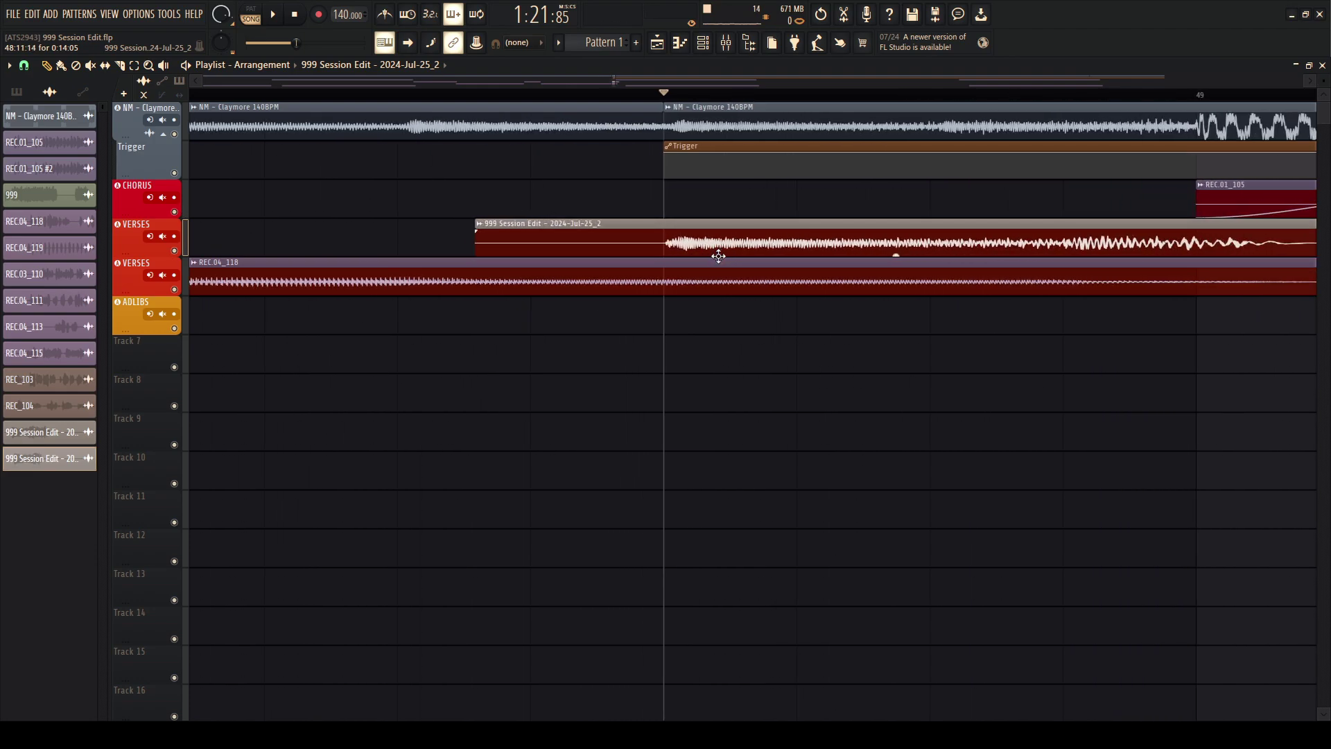
pyautogui.scroll(-4, 718, 256)
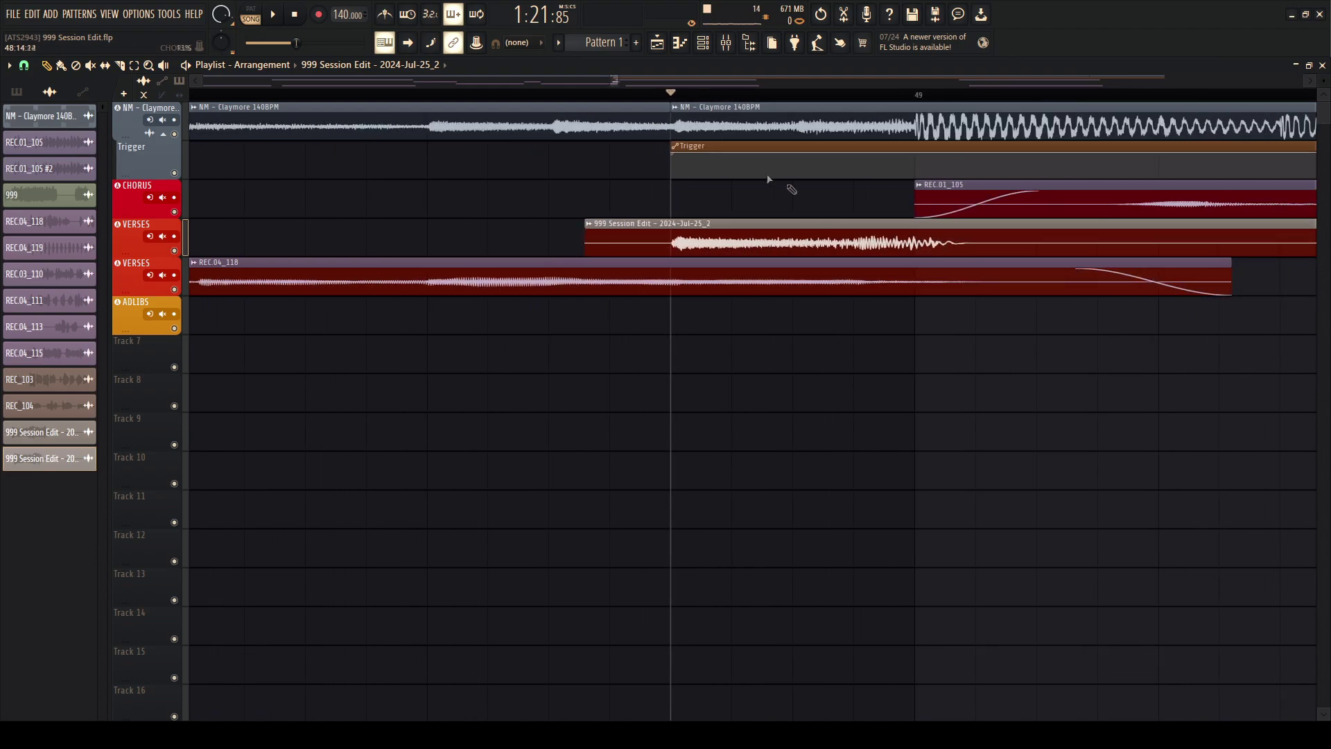
pyautogui.click(121, 65)
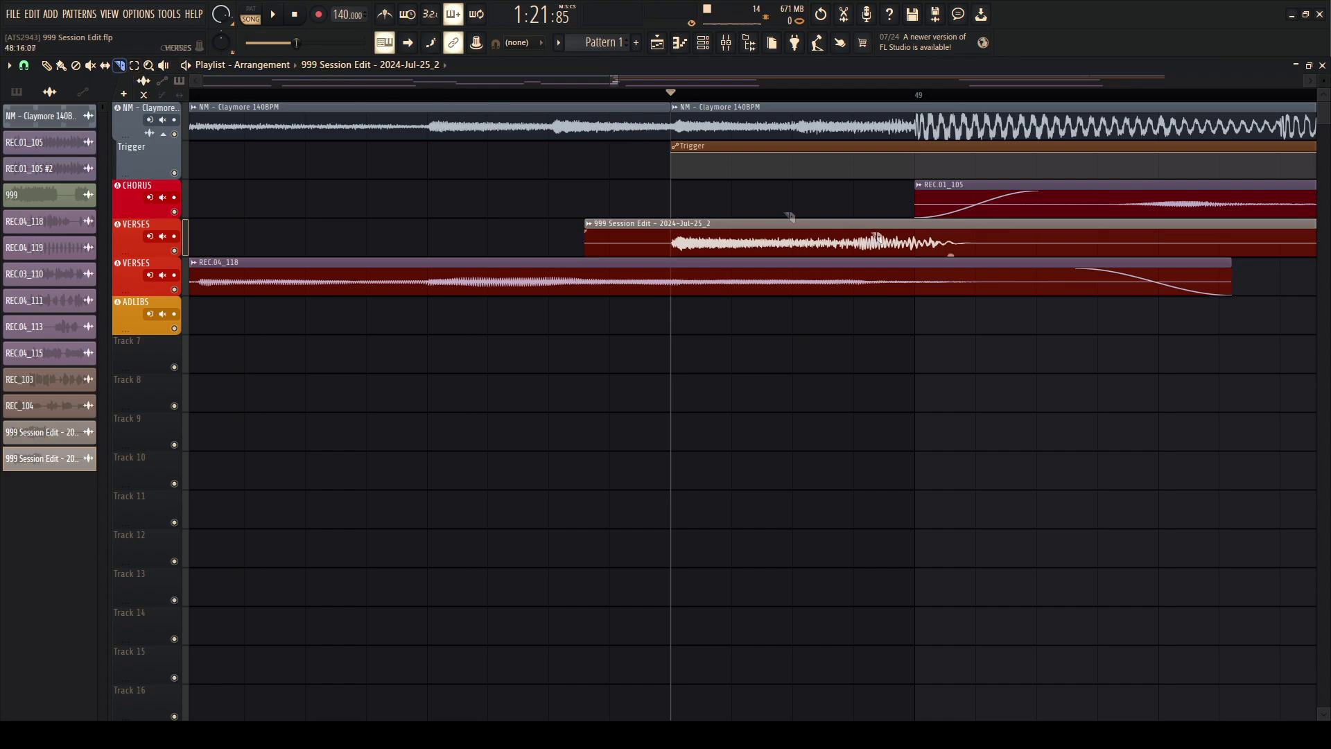
pyautogui.click(996, 250)
pyautogui.click(671, 239)
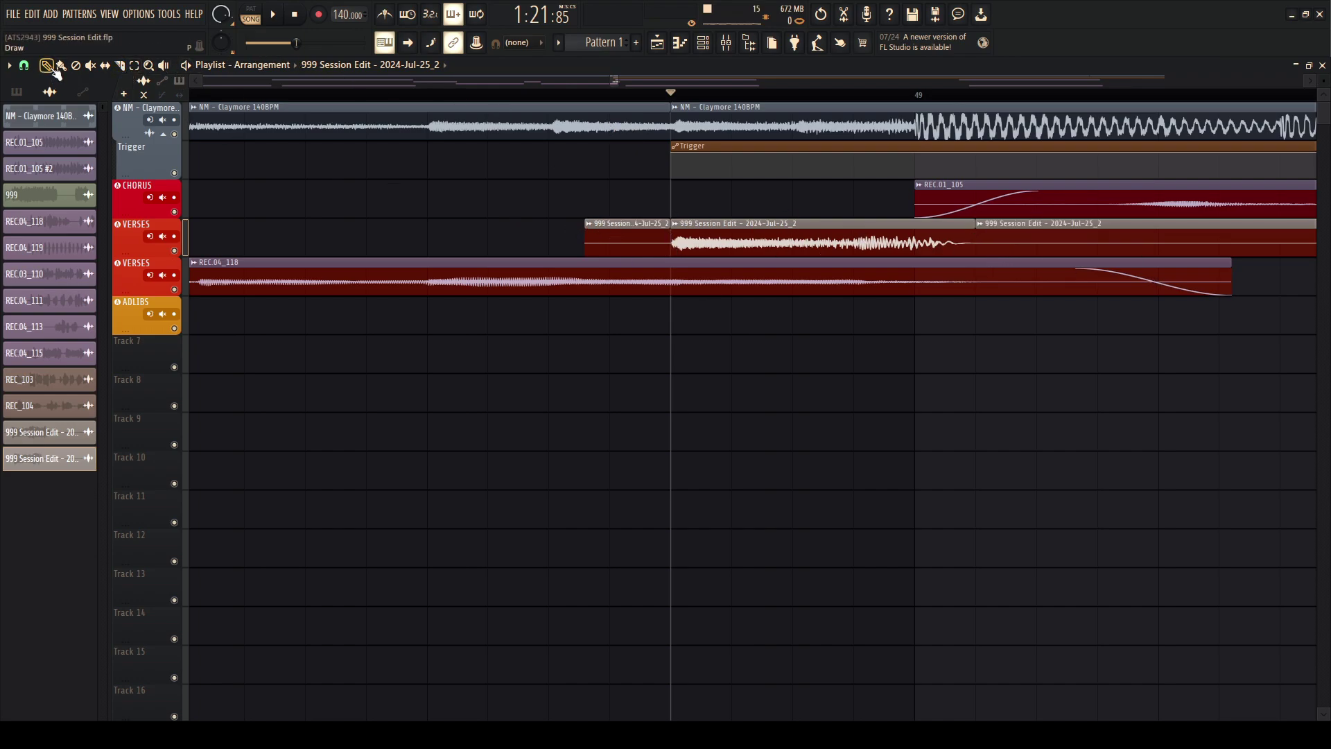
pyautogui.rightClick(628, 239)
pyautogui.rightClick(1005, 239)
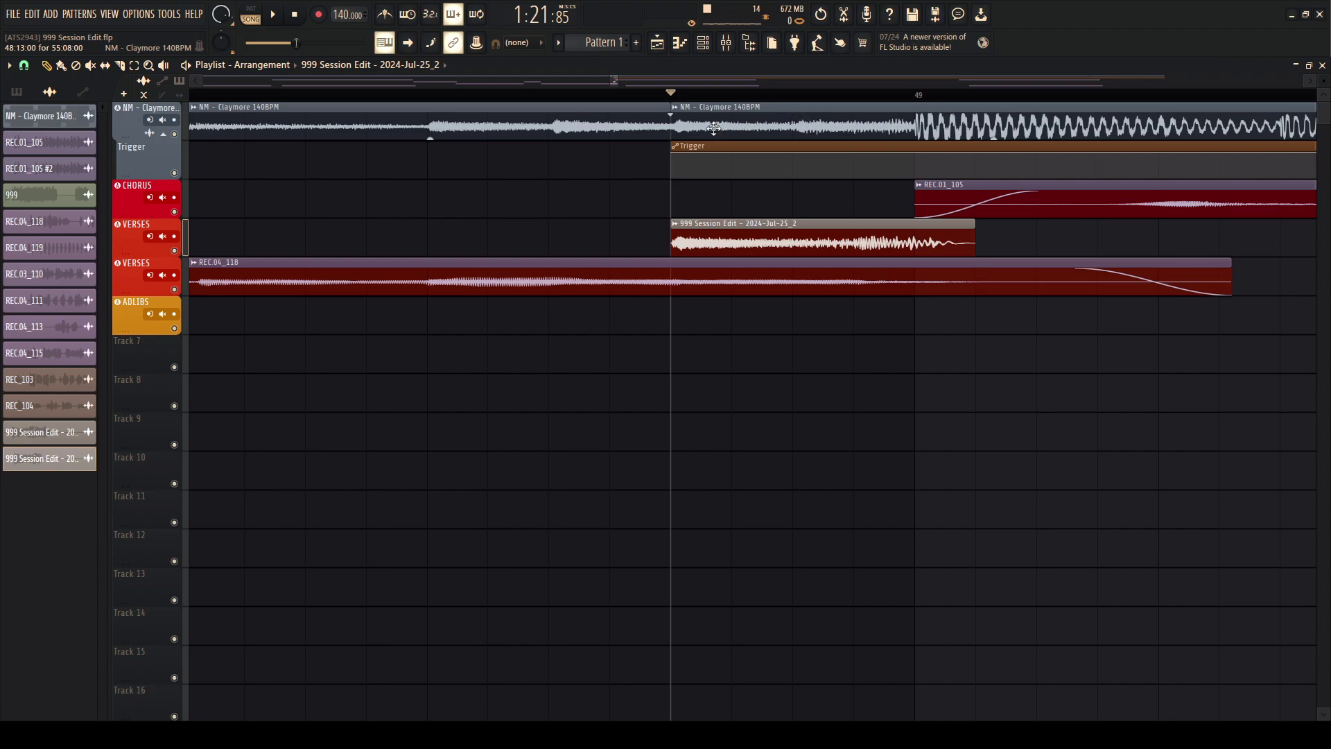
# Trim the start of the second instrumental clip to bar 49 and move the tape-stop slice up into the gap.
pyautogui.moveTo(672, 131); pyautogui.dragTo(915, 139)
pyautogui.keyDown('ctrl'); pyautogui.click(862, 251); pyautogui.keyUp('ctrl')
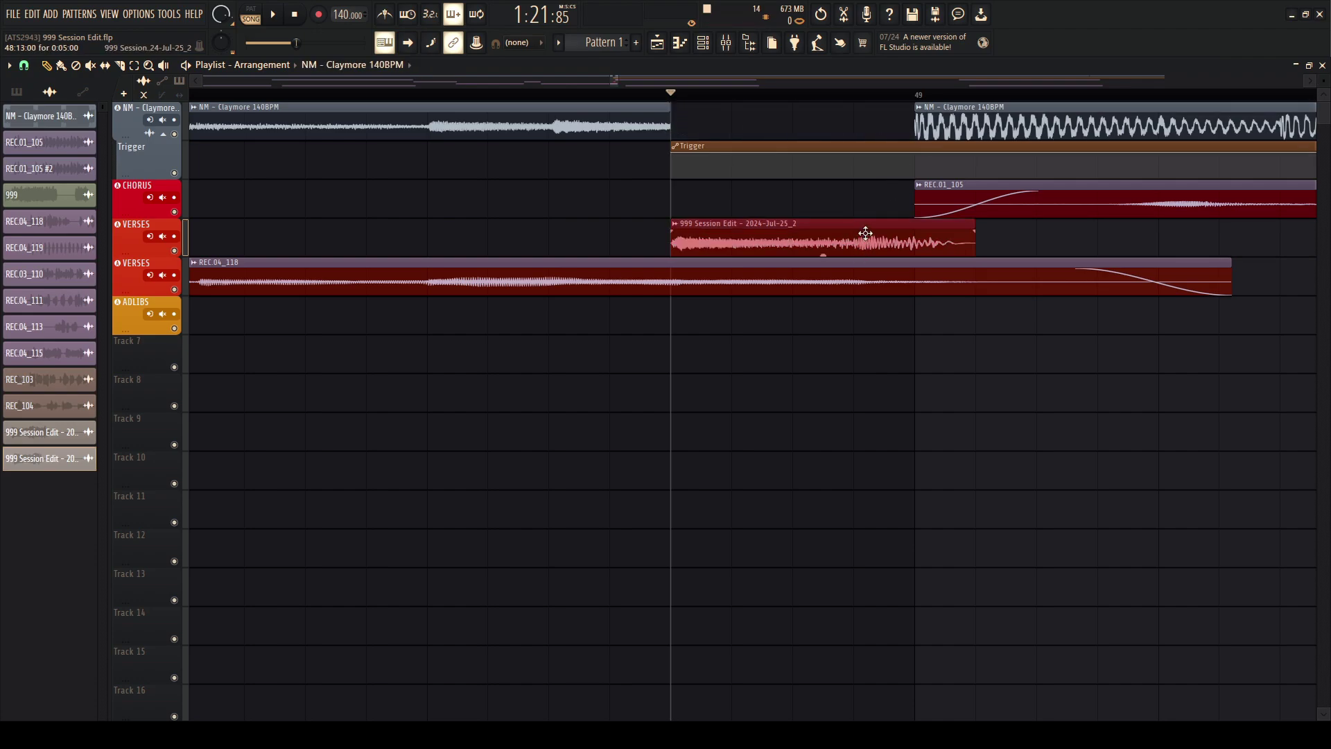
pyautogui.hotkey('shift', 'Up')
pyautogui.hotkey('shift', 'Up')
pyautogui.hotkey('shift', 'Up')
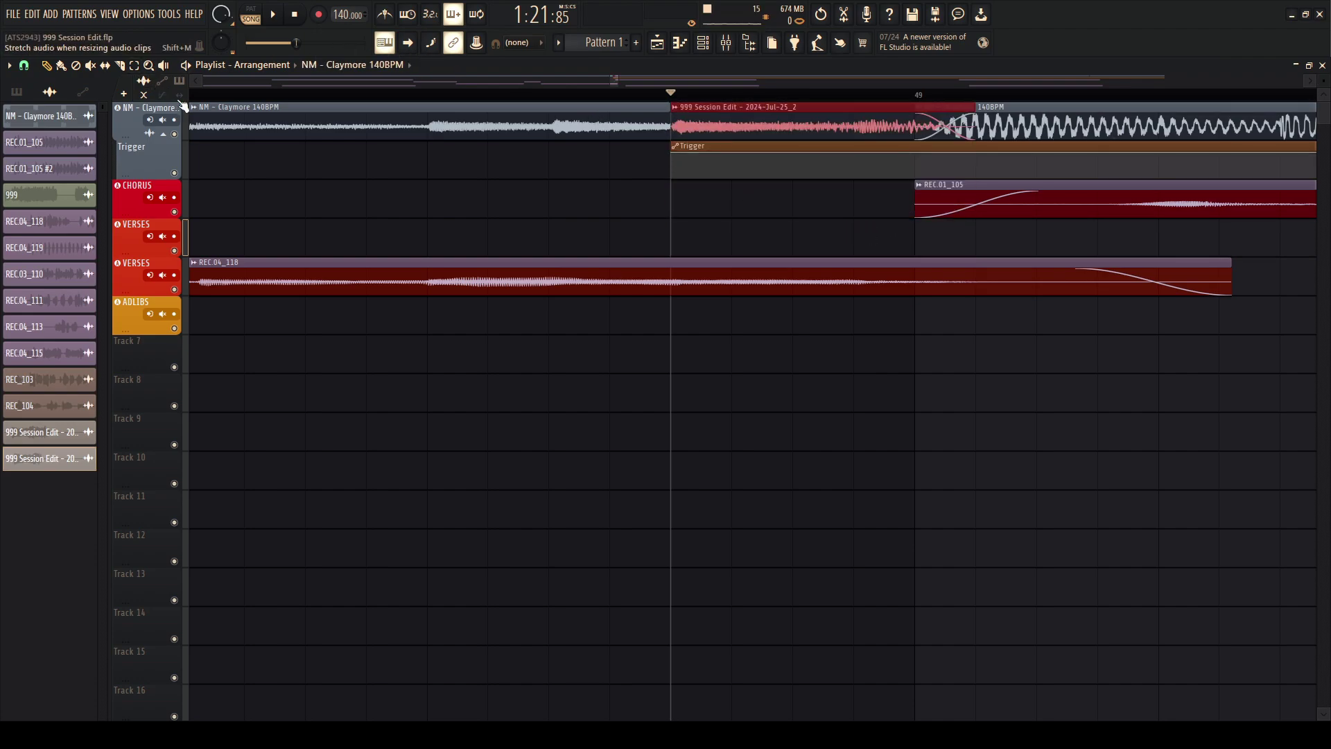
# Stretch the tape-stop slice to end exactly at bar 49, and set the playhead one beat ahead of the slice.
pyautogui.moveTo(974, 128); pyautogui.dragTo(914, 129)
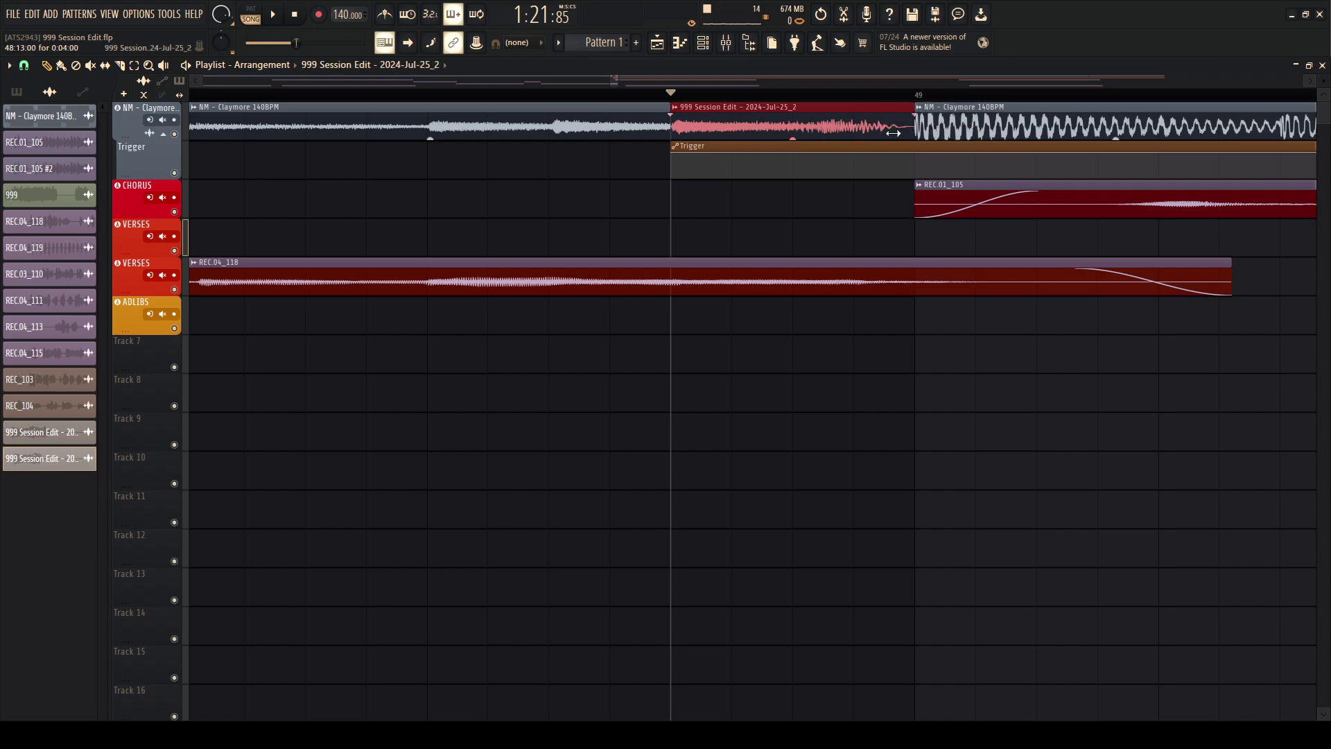
pyautogui.hotkey('ctrl', 'd')
pyautogui.hscroll(2, 541, 97)
pyautogui.moveTo(470, 95); pyautogui.dragTo(335, 97)
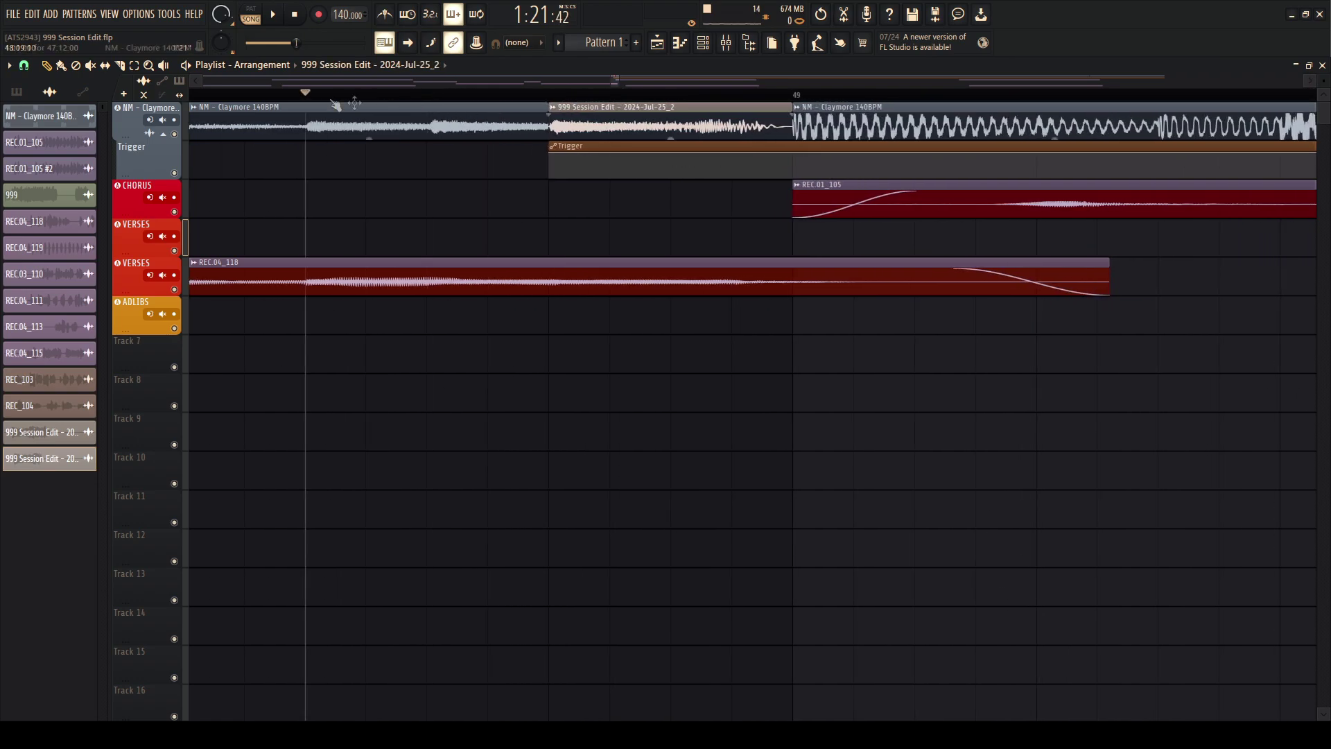
# Shift the seam between the first instrumental clip and the tape-stop slice slightly later.
pyautogui.moveTo(606, 121); pyautogui.dragTo(550, 132)
pyautogui.hotkey('ctrl', 'd')
pyautogui.scroll(3, 548, 139)
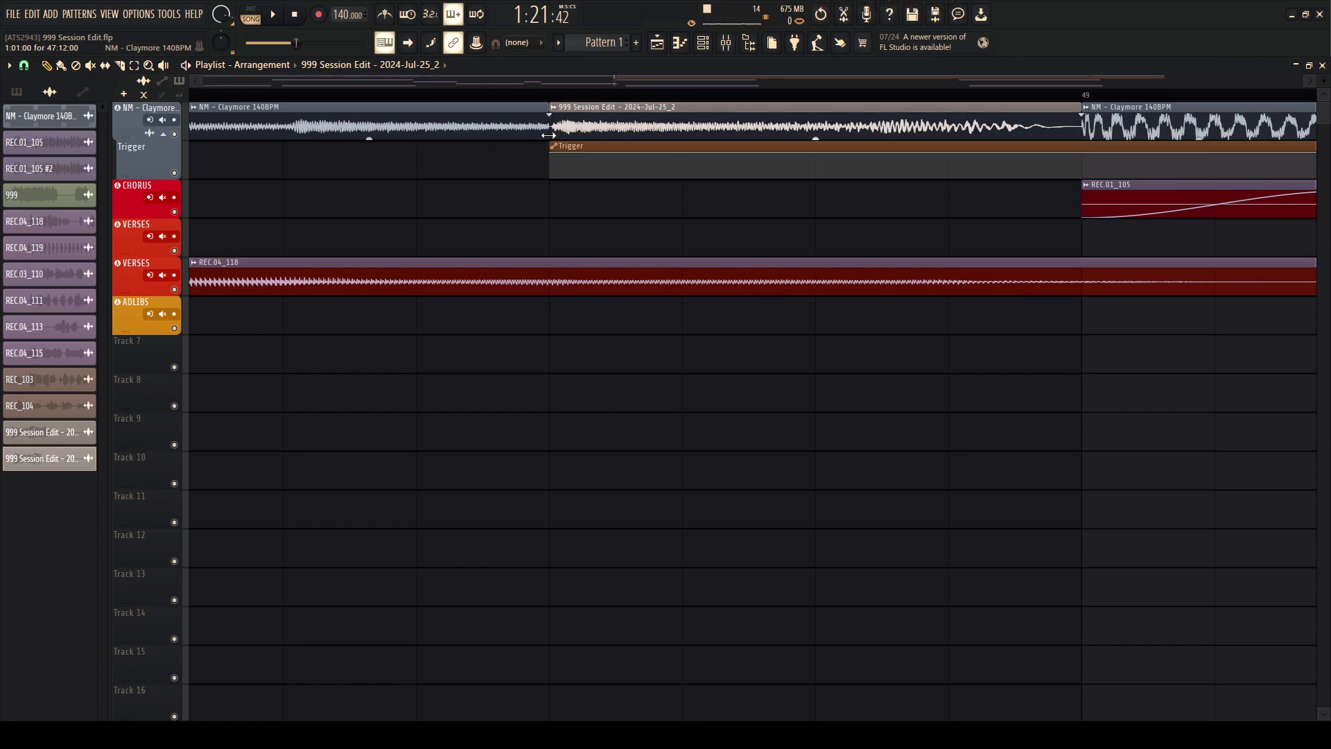
pyautogui.moveTo(552, 134); pyautogui.dragTo(555, 135)
# Remove the dblue.TapeStop and Edison effects from the NM - Claymore 140BPM mixer track, leaving the mixer closed.
pyautogui.scroll(-5, 531, 214)
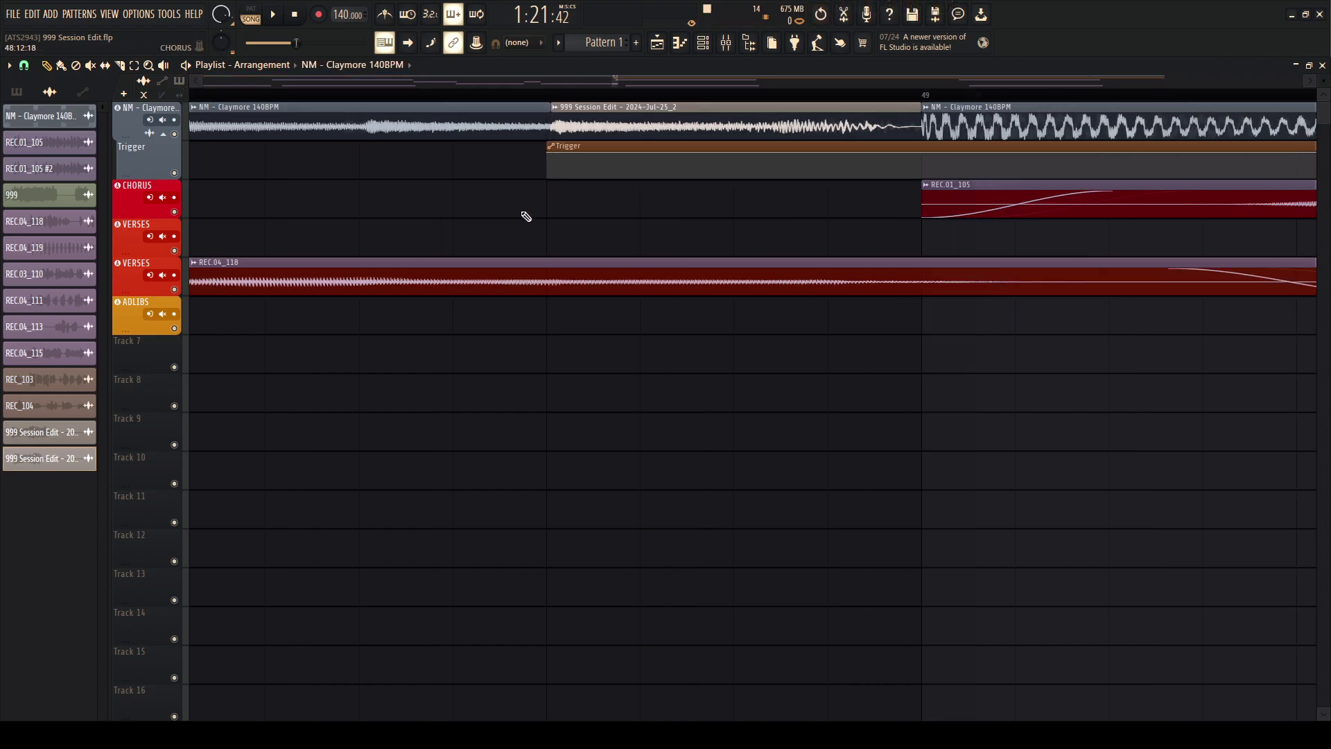
pyautogui.click(726, 43)
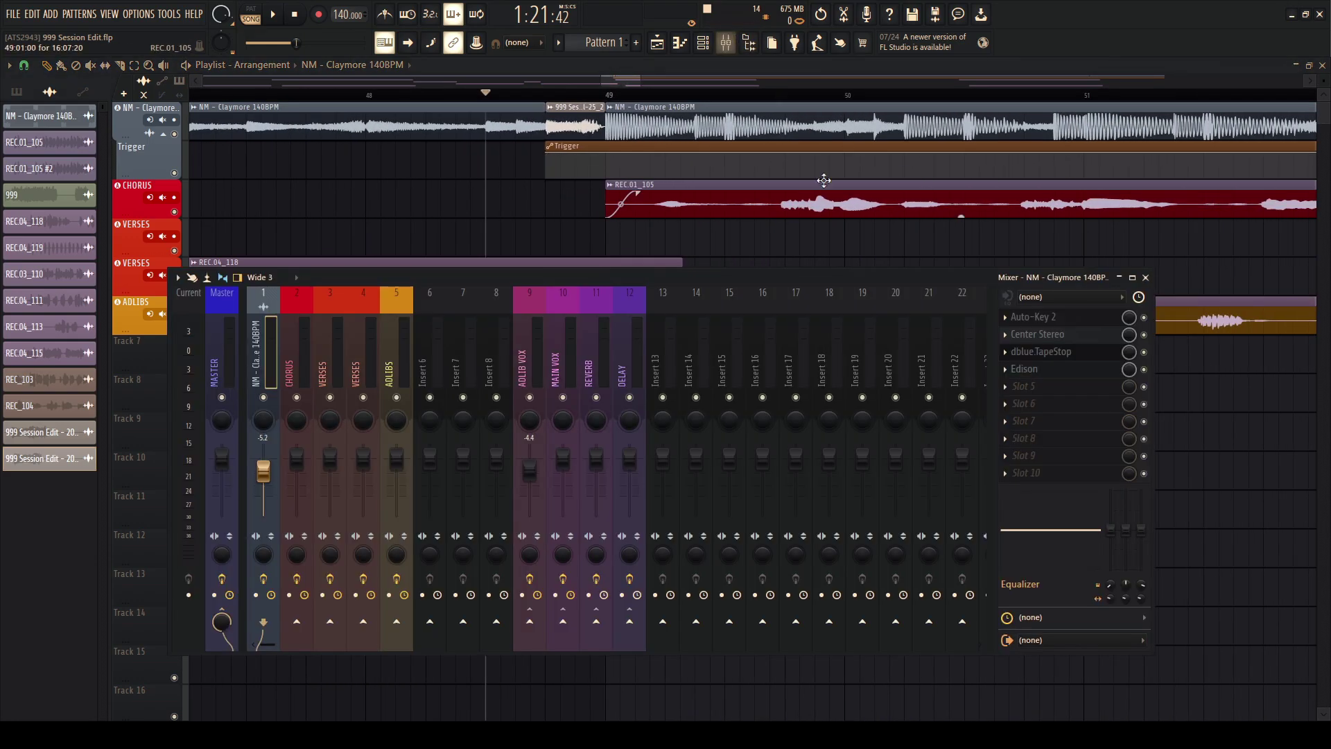
pyautogui.click(1005, 353)
pyautogui.click(1026, 380)
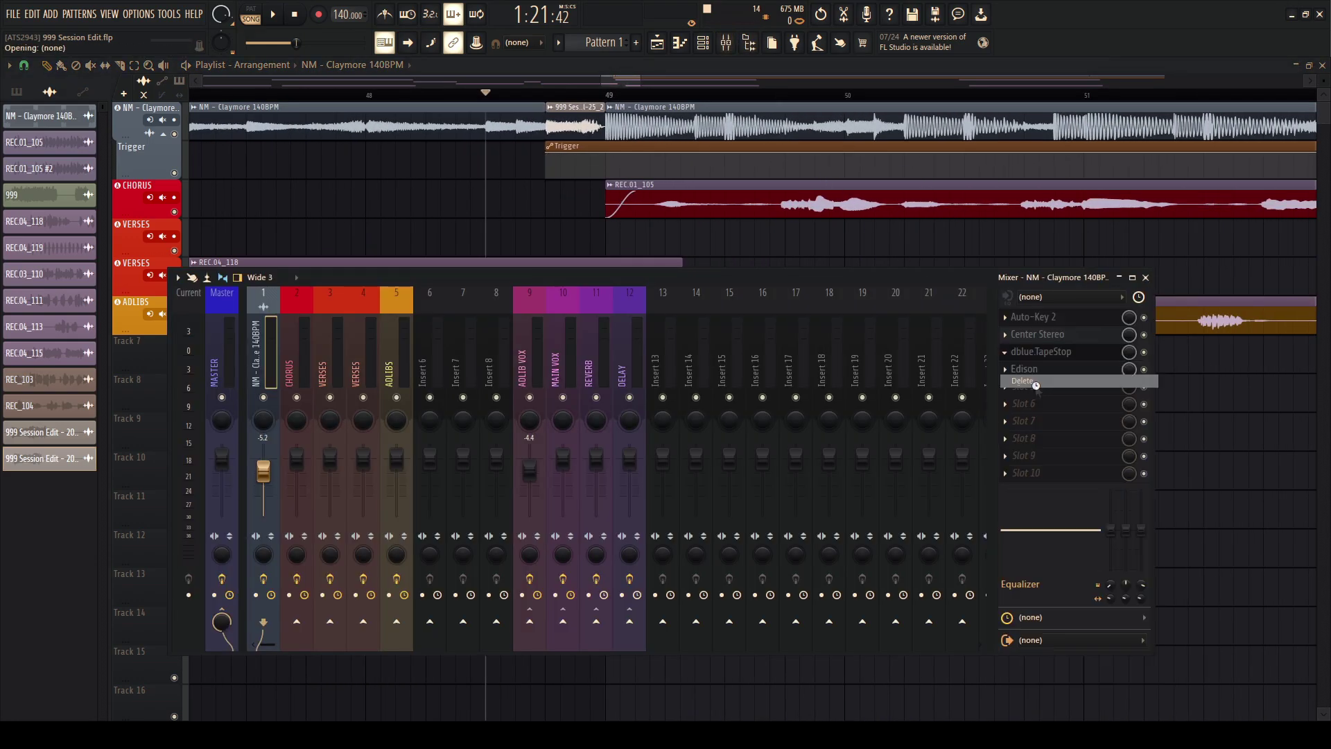
pyautogui.click(1006, 369)
pyautogui.click(1021, 393)
pyautogui.press('F9')
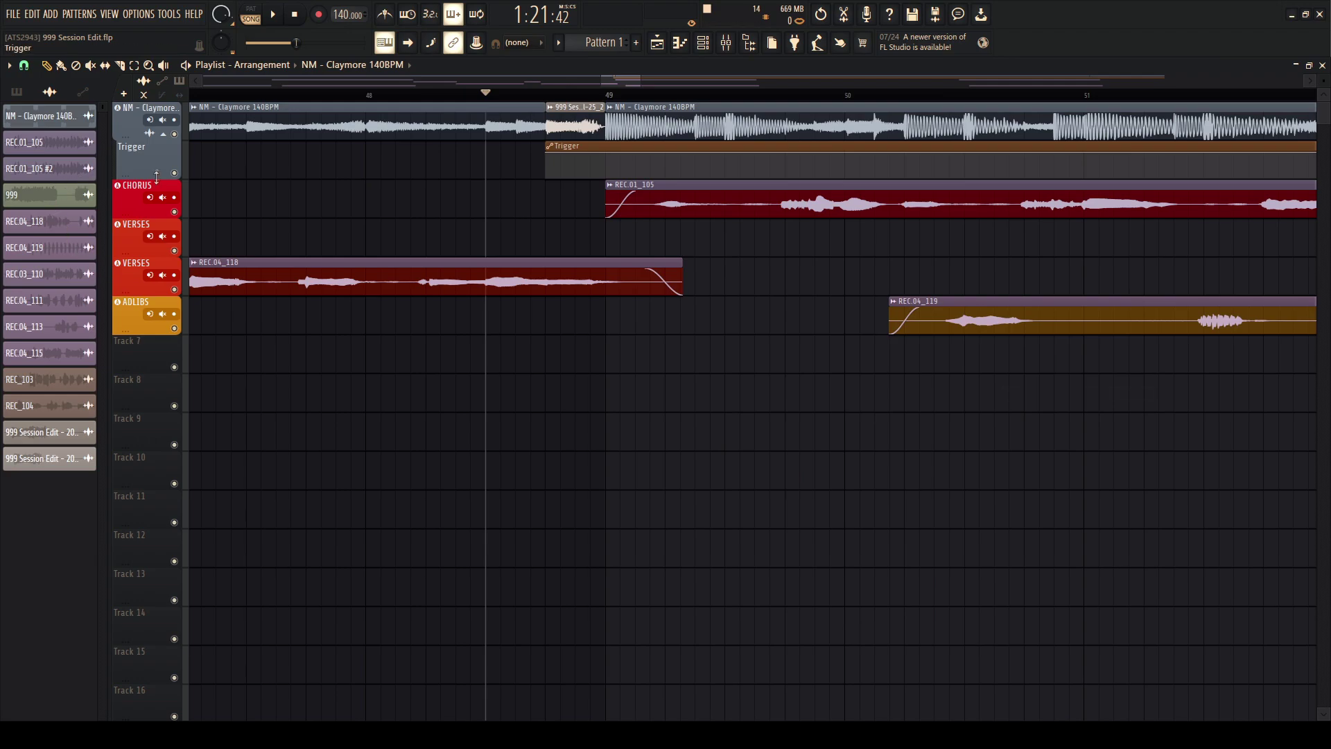
# Delete the Trigger automation track from the playlist.
pyautogui.rightClick(151, 143)
pyautogui.click(227, 459)
# Play the arrangement from bar 47 to hear the tape stop lead into the chorus at bar 49.
pyautogui.scroll(-2, 682, 231)
pyautogui.scroll(-2, 593, 185)
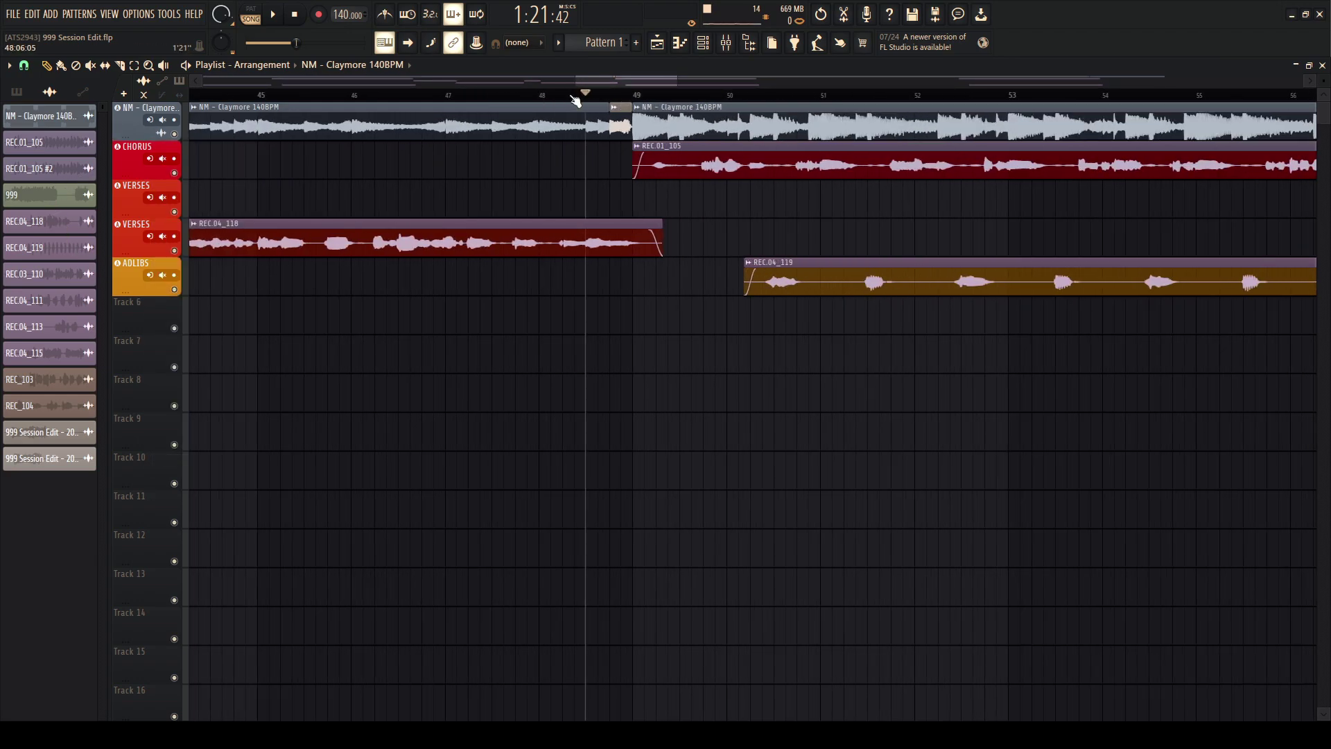
pyautogui.click(545, 95)
pyautogui.click(447, 94)
pyautogui.press('space')
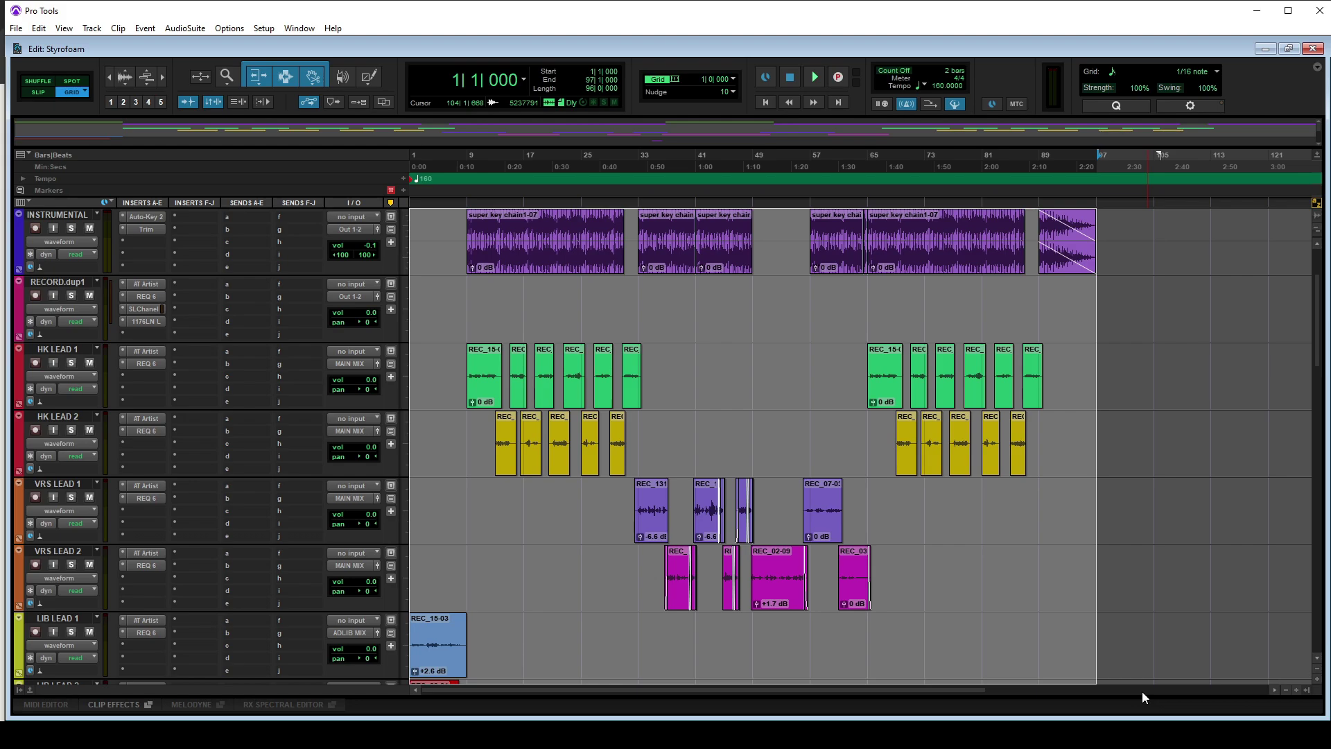
# In the Pro Tools session, delete the instrumental piece between 64|3 and bar 65 and extend the preceding clip to bar 65.
pyautogui.click(860, 288)
pyautogui.press('t')
pyautogui.press('t')
pyautogui.press('t')
pyautogui.press('t')
pyautogui.press('t')
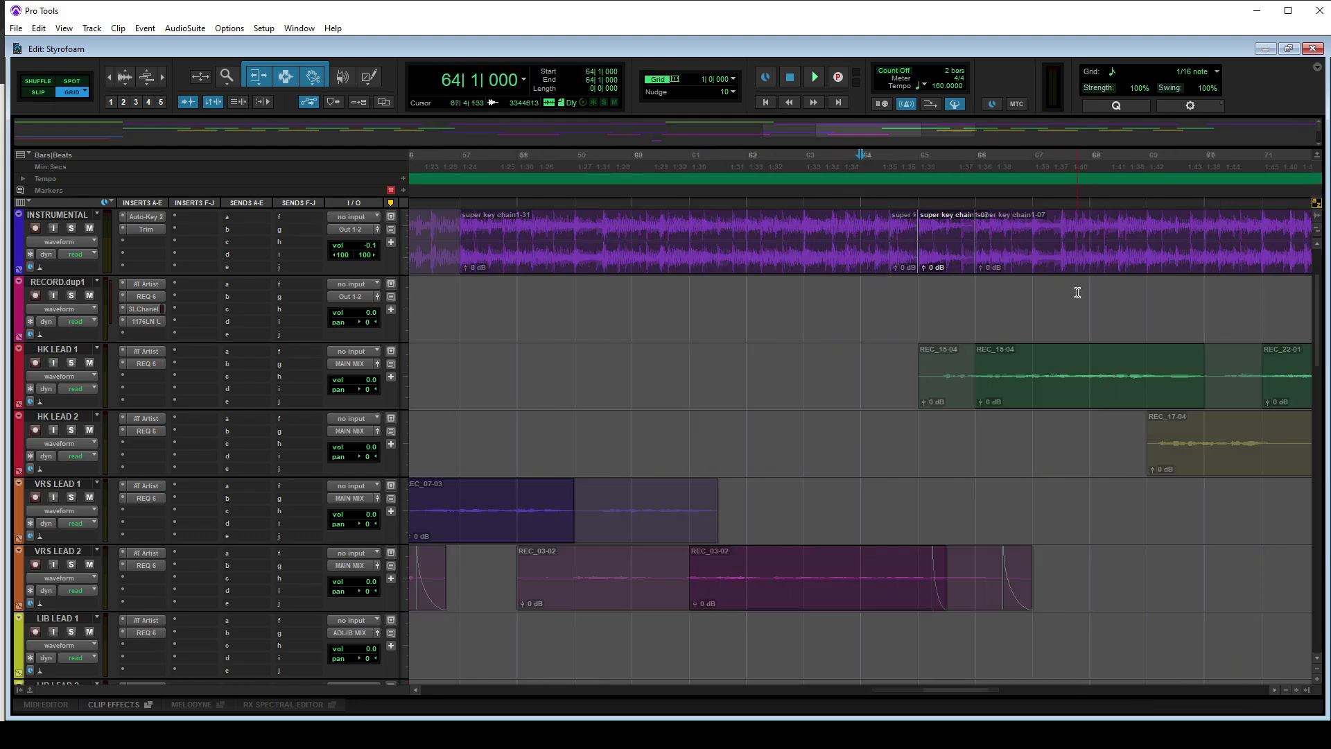
pyautogui.scroll(2, 1055, 309)
pyautogui.click(1027, 409)
pyautogui.press('Delete')
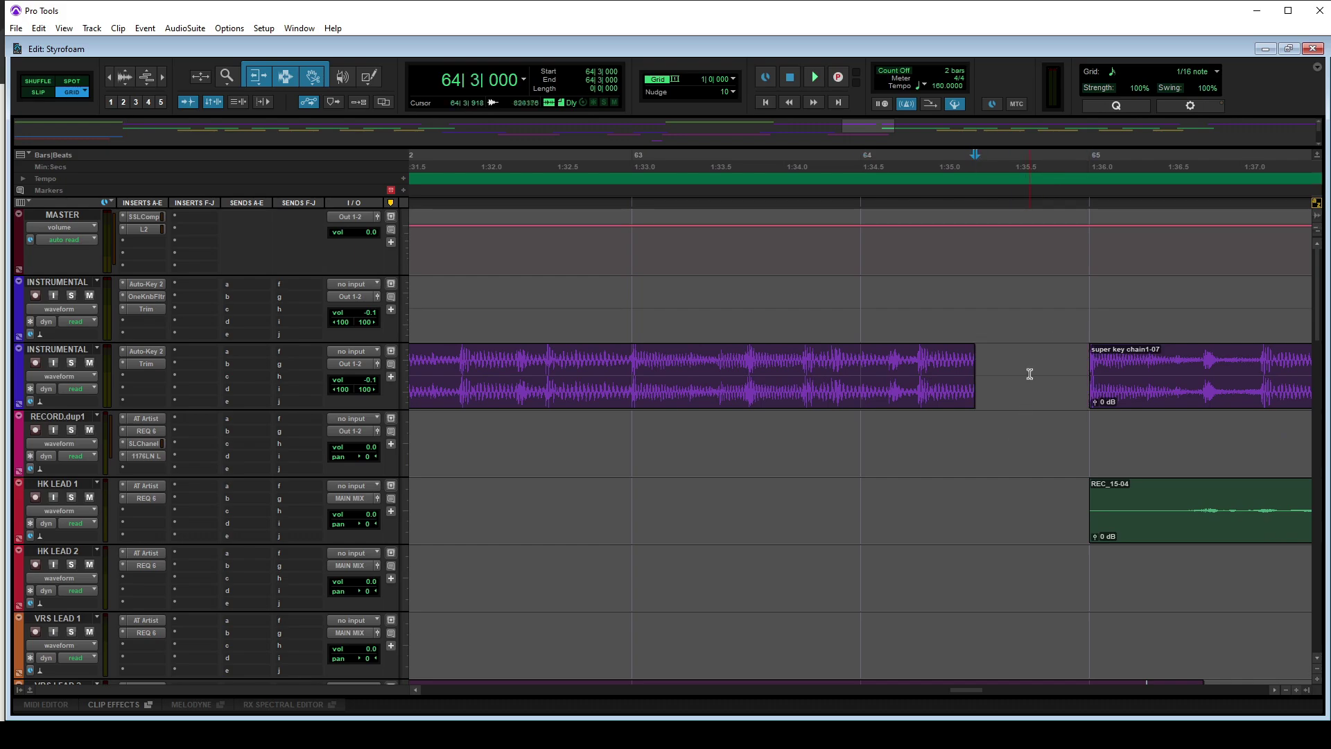
pyautogui.moveTo(973, 385); pyautogui.dragTo(1017, 389)
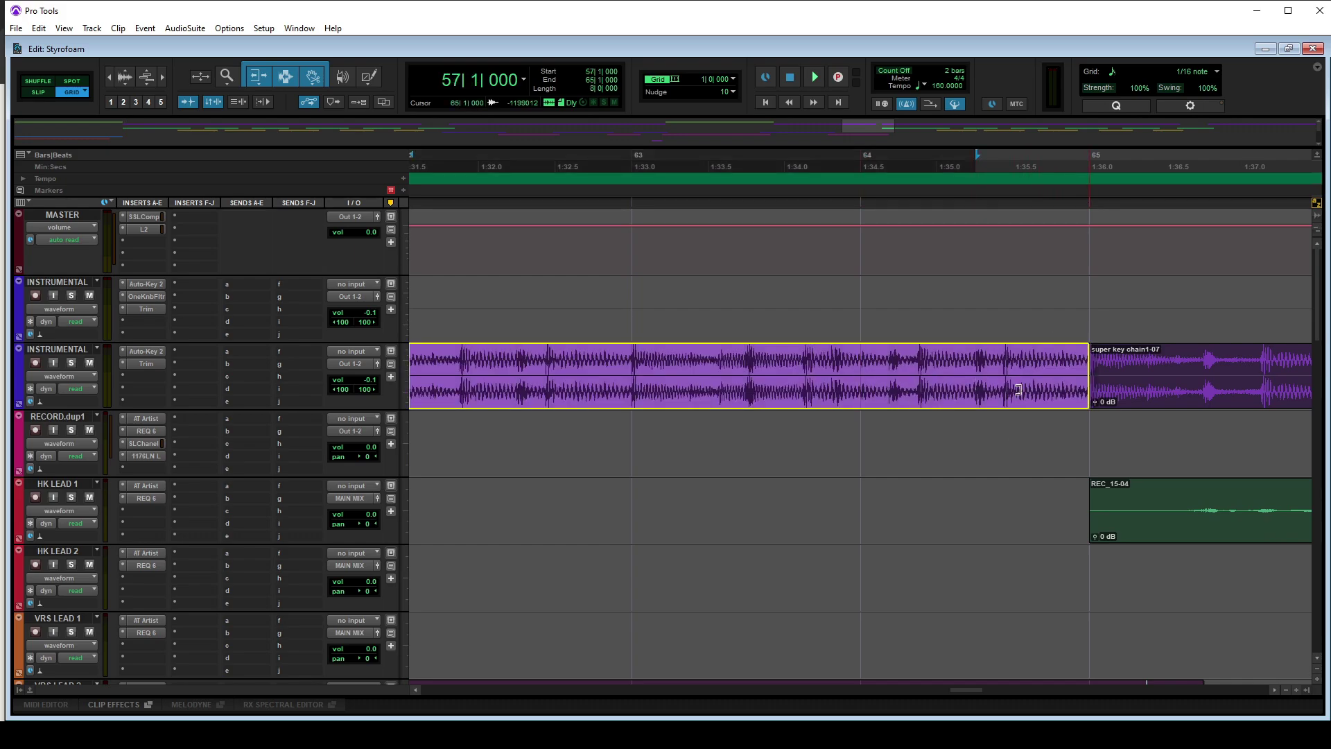
# Play the session from bar 63 through the transition at bar 65 and stop playback.
pyautogui.press('r')
pyautogui.click(904, 368)
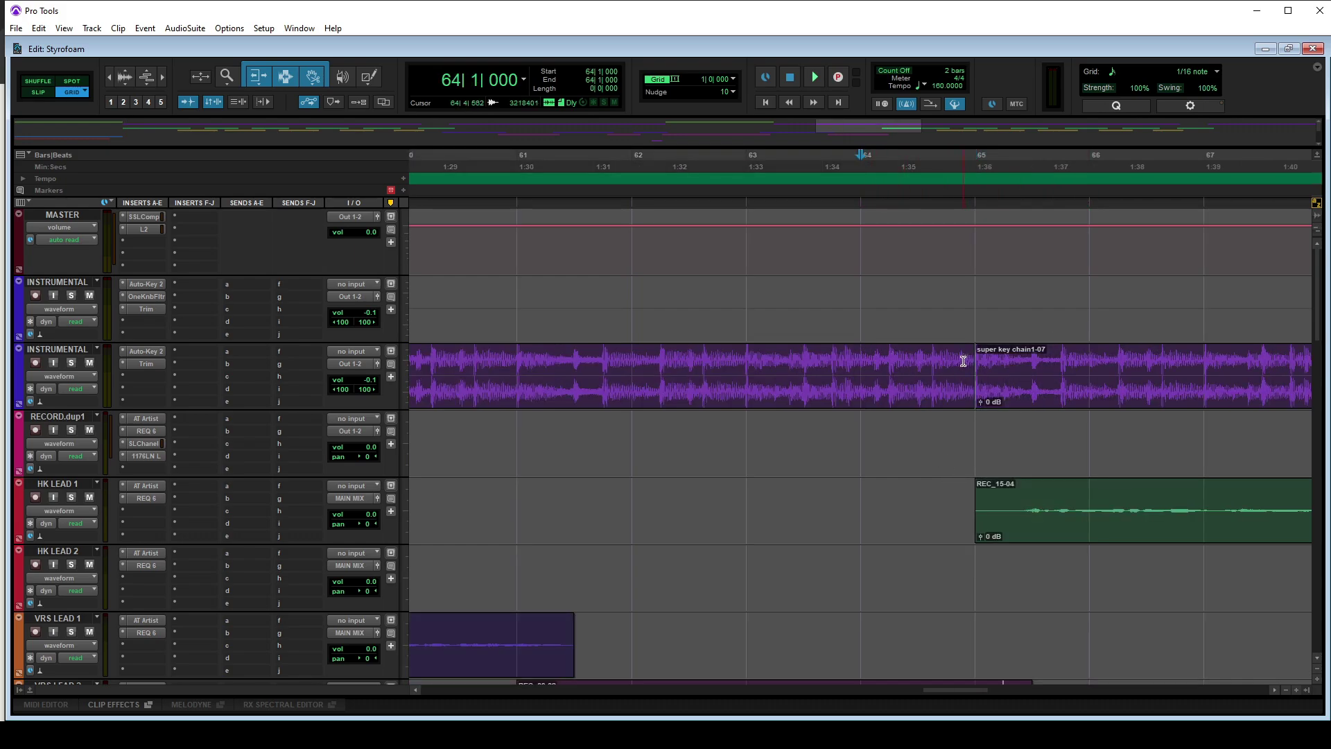
pyautogui.press('r')
pyautogui.press('r')
pyautogui.scroll(-2, 823, 407)
pyautogui.click(832, 378)
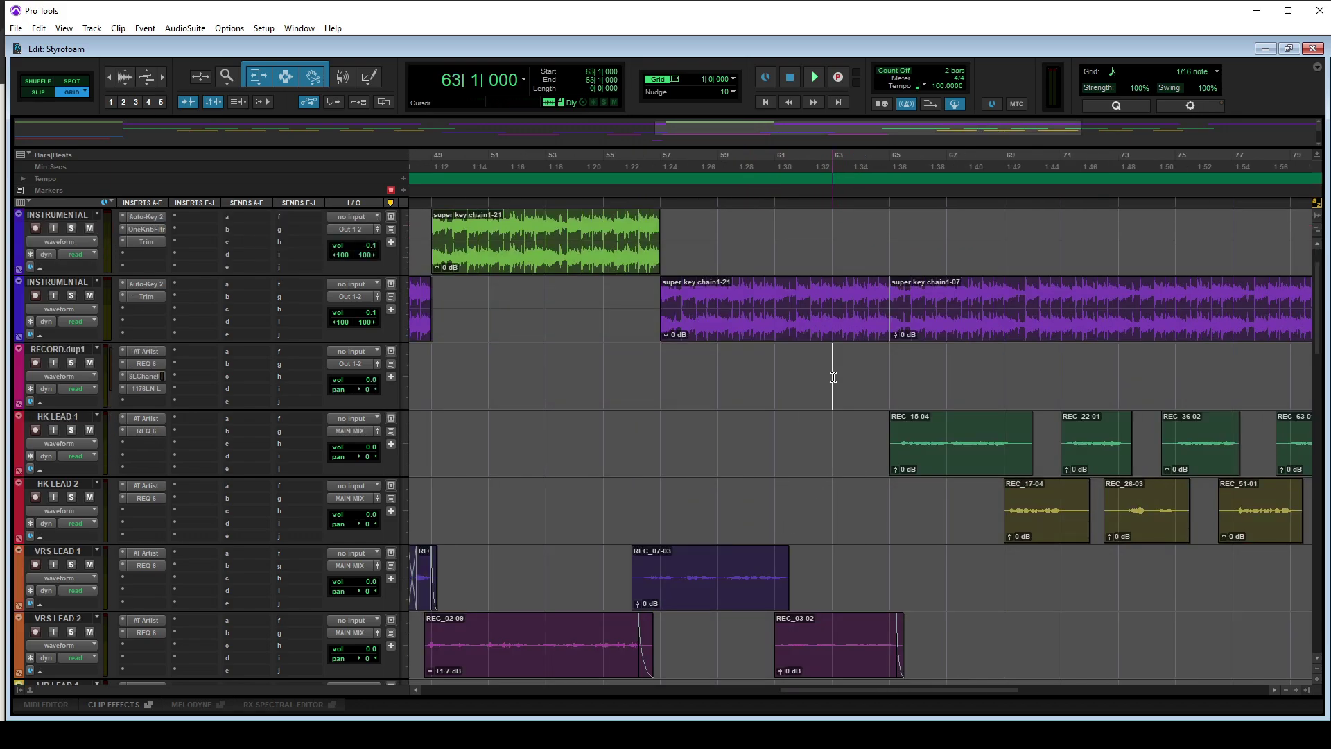
pyautogui.press('space')
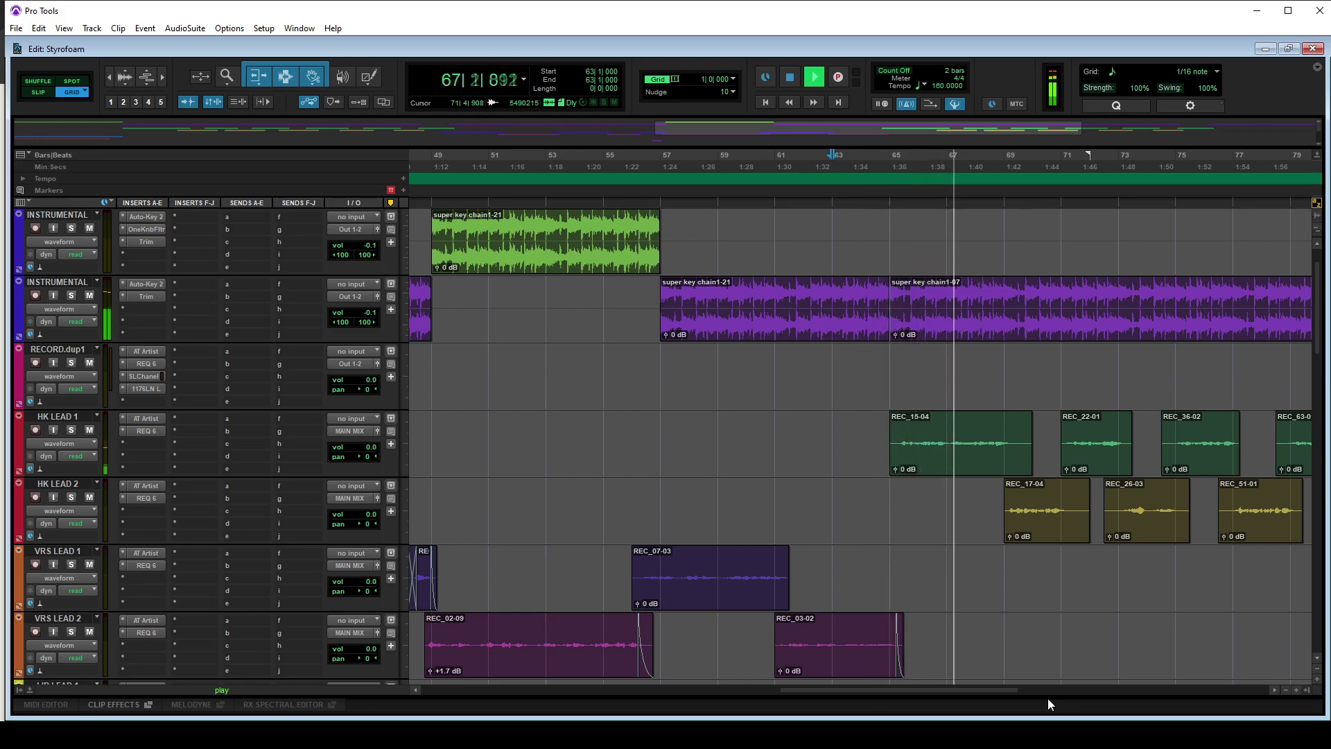
pyautogui.press('space')
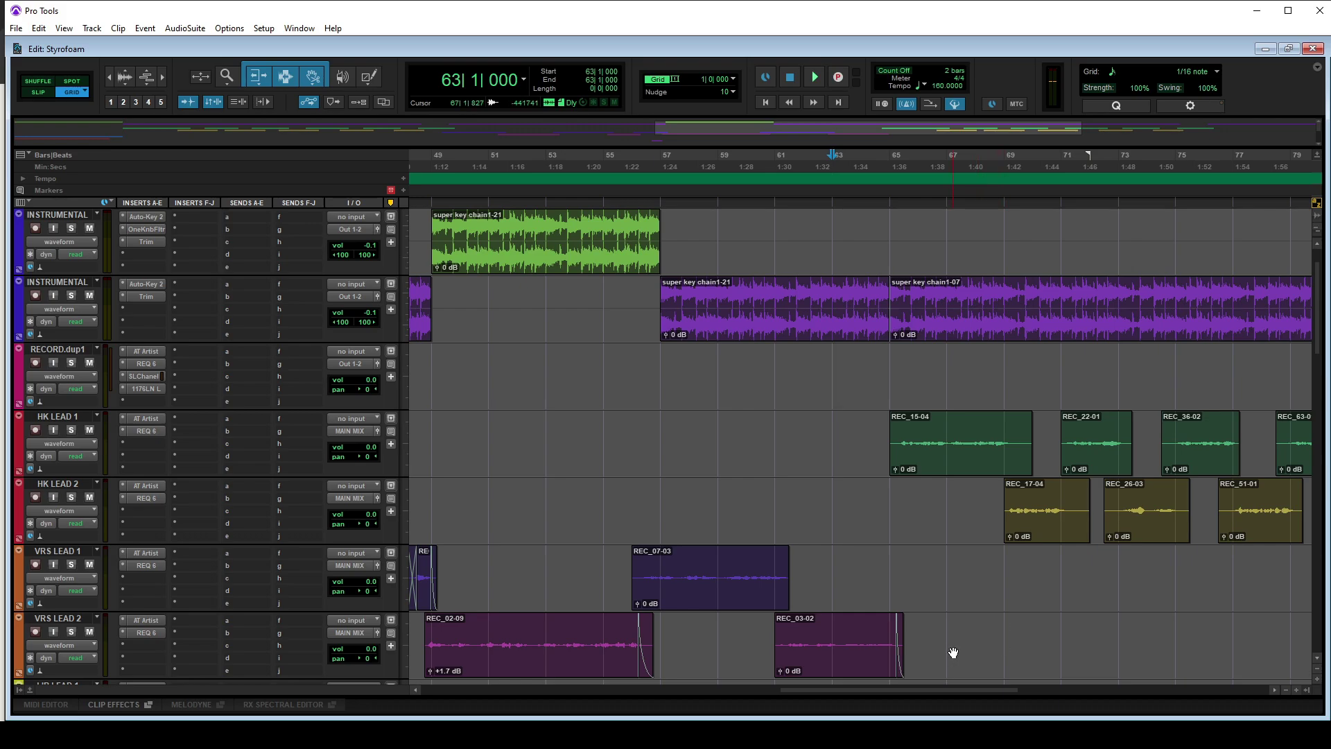
# Set the edit grid to 1/2 note.
pyautogui.hotkey('ctrl', ']')
pyautogui.hotkey('ctrl', ']')
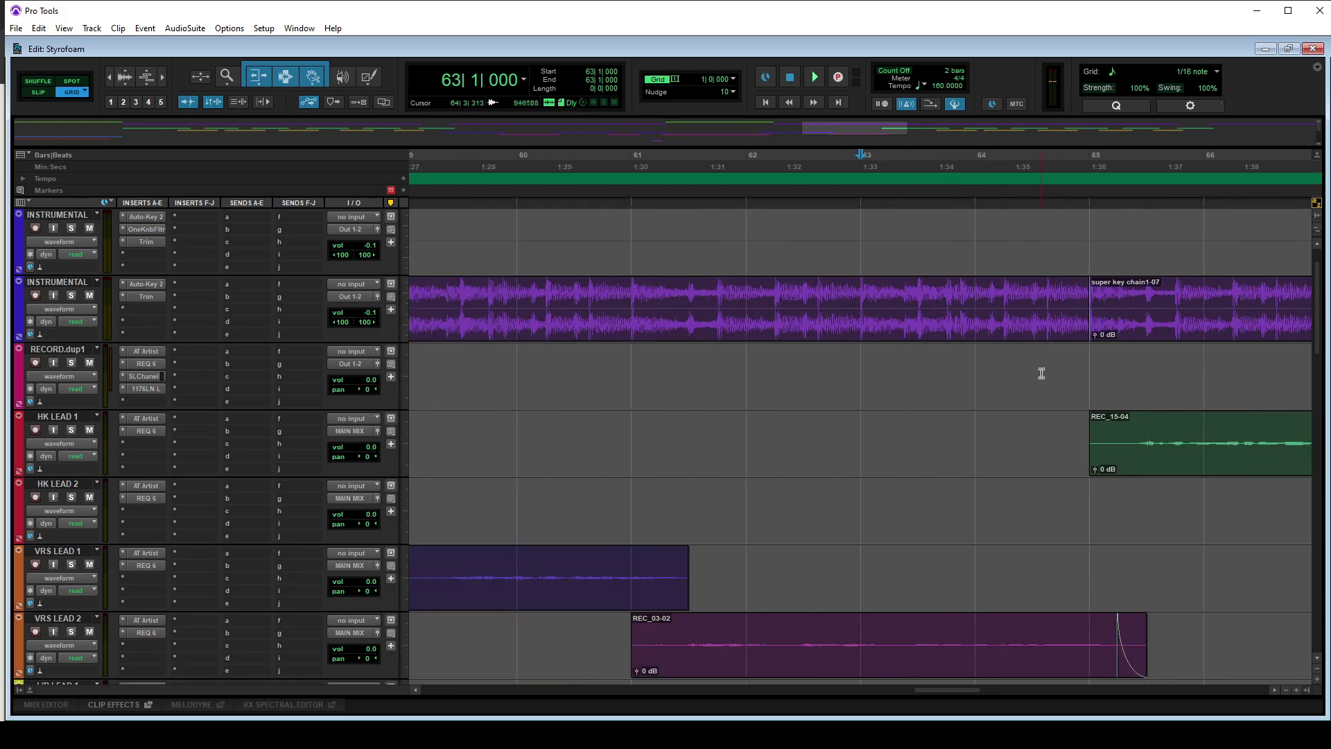
pyautogui.click(731, 80)
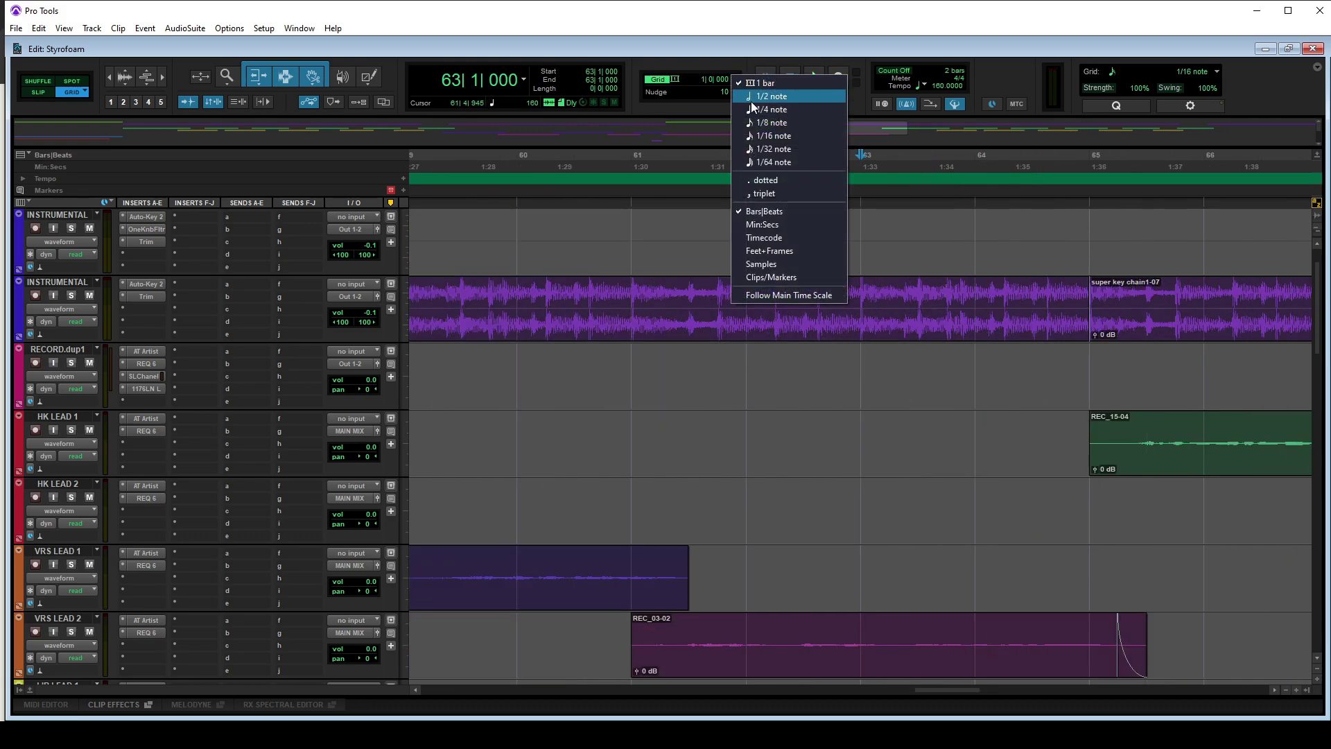
pyautogui.click(768, 92)
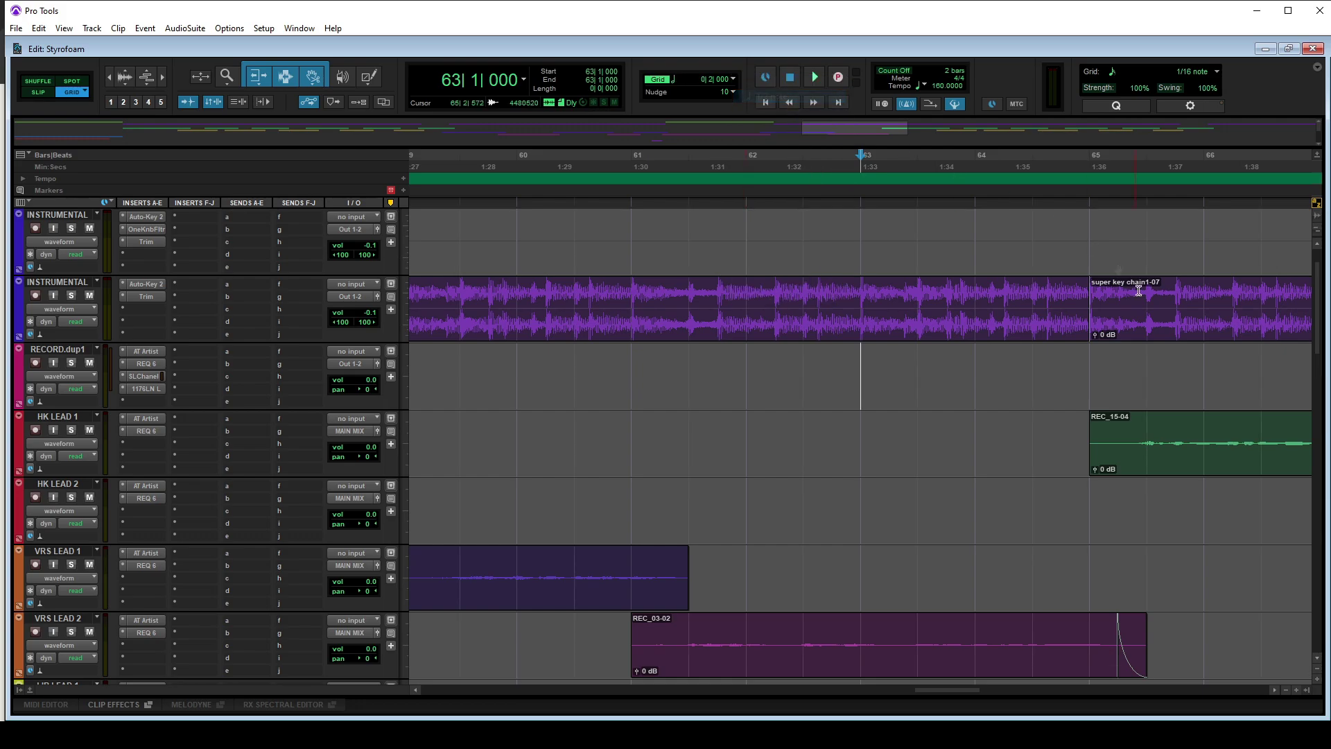
# Separate the instrumental clip at 64|3 and select the half-bar piece ending at bar 65.
pyautogui.click(1042, 359)
pyautogui.moveTo(1031, 292); pyautogui.dragTo(1073, 292)
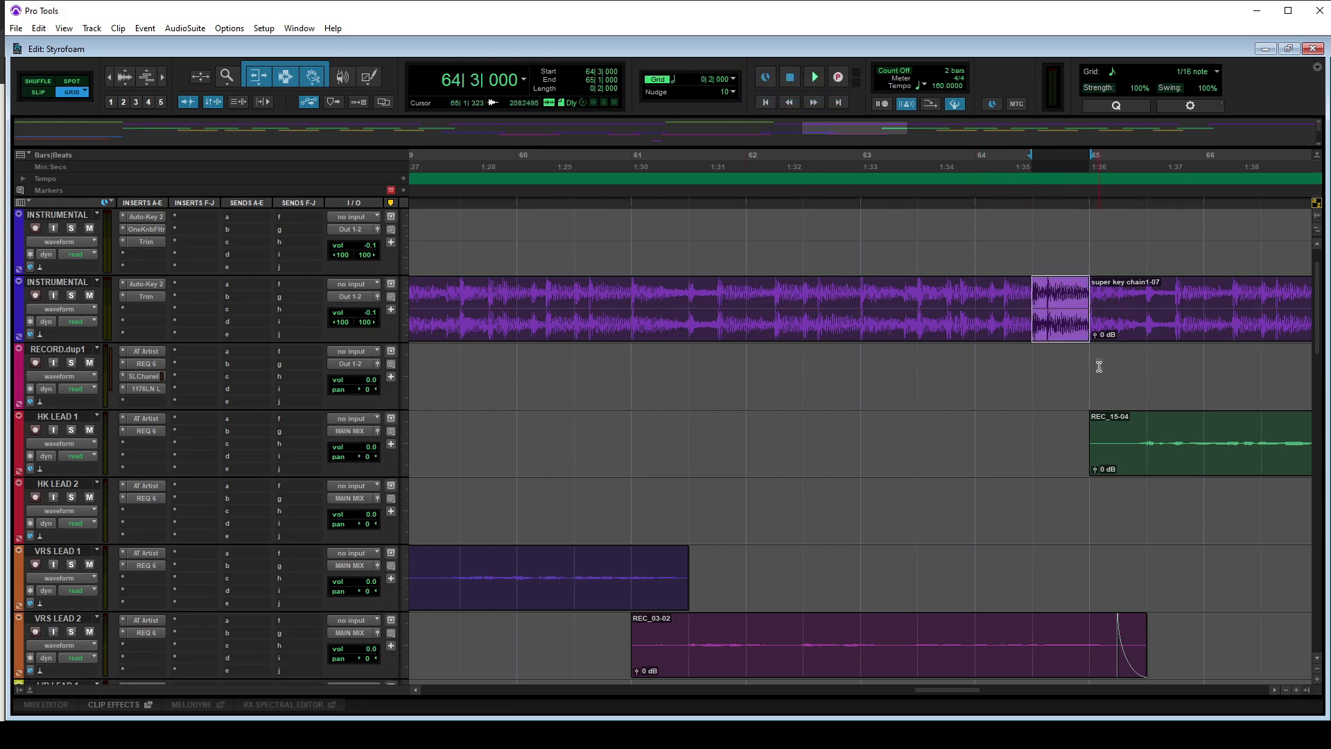
pyautogui.hotkey('ctrl', ']')
pyautogui.click(862, 361)
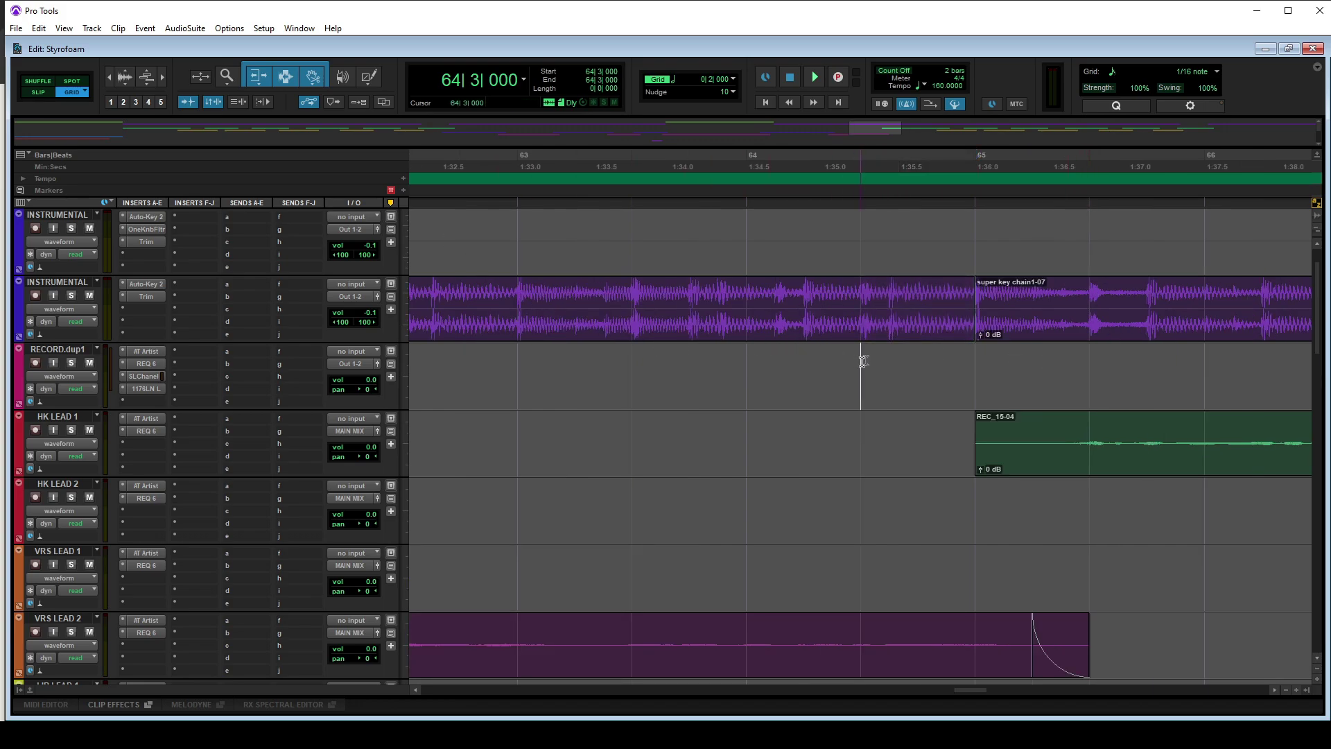
pyautogui.doubleClick(889, 286)
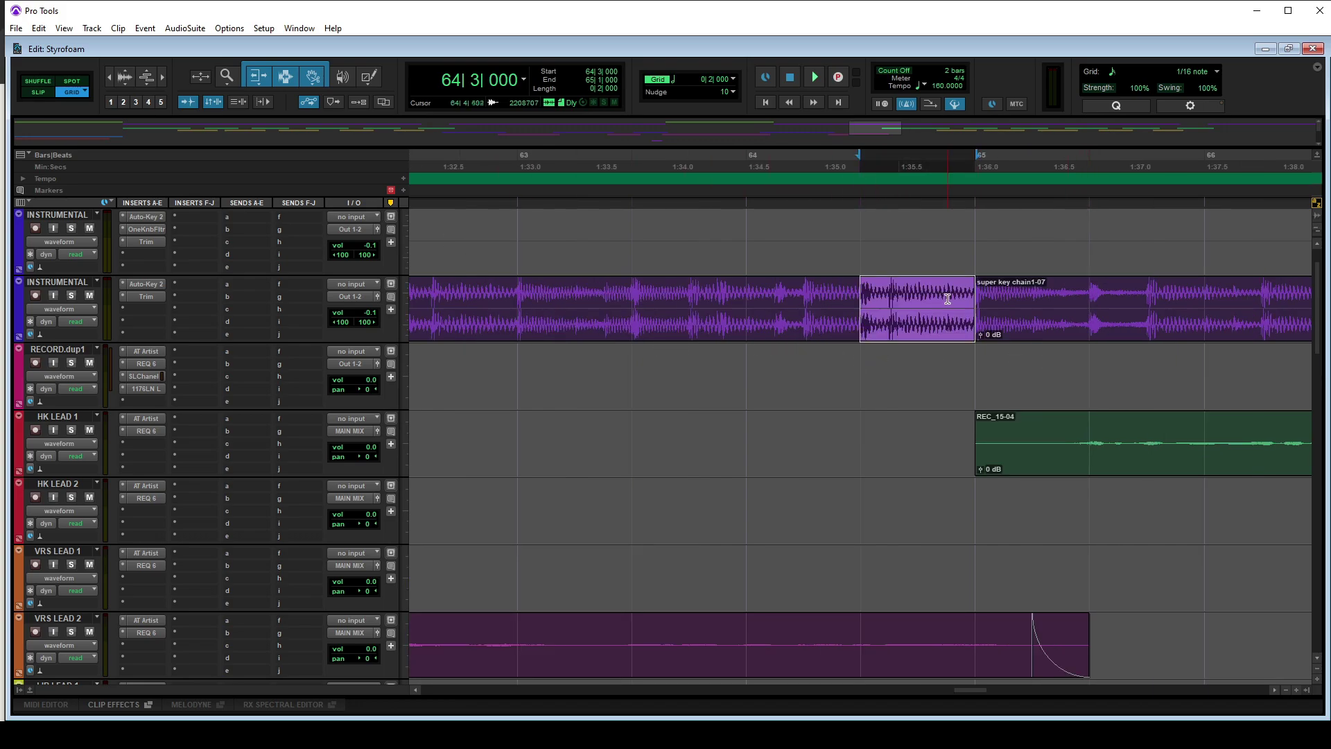
pyautogui.click(863, 290)
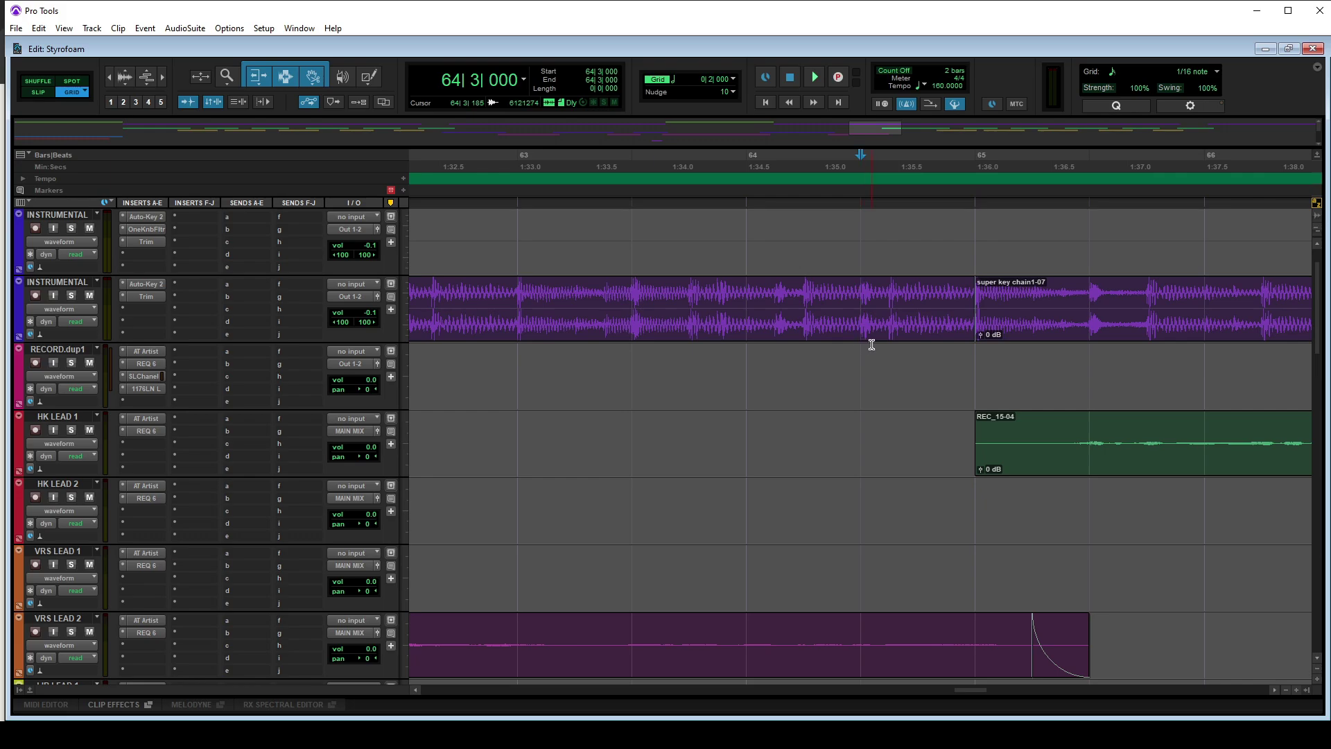
pyautogui.hotkey('ctrl', 'e')
pyautogui.click(888, 334)
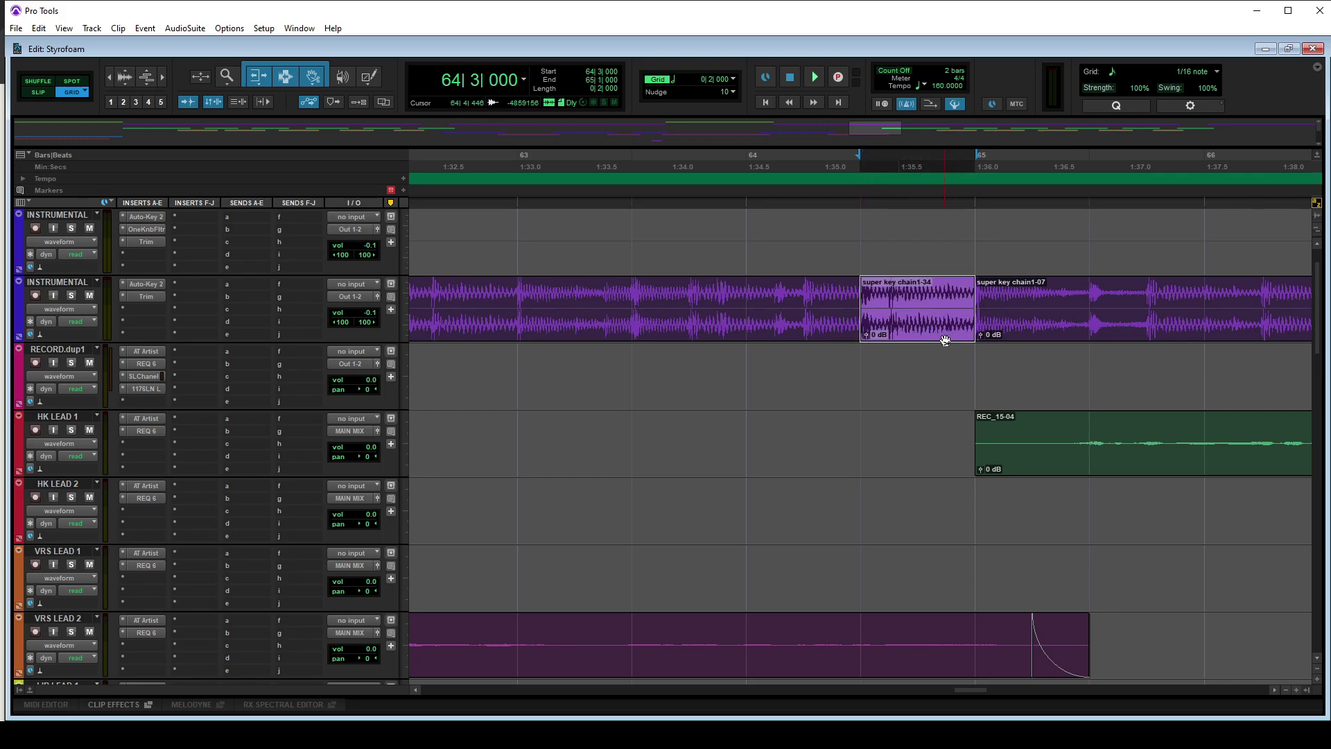
# Render the selected half-bar piece with the Vari-Fi pitch-shift effect set to Slow Down and Fit To, and close the effect.
pyautogui.click(185, 28)
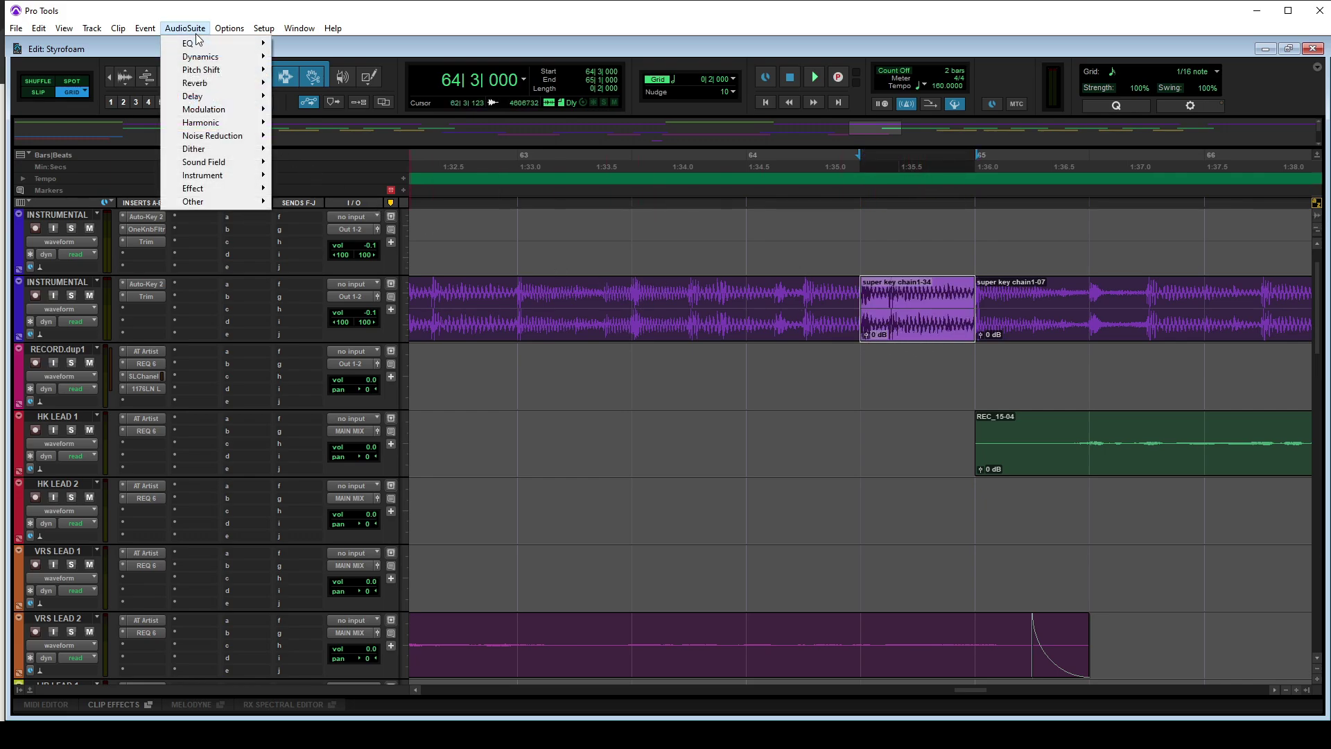
pyautogui.moveTo(208, 70)
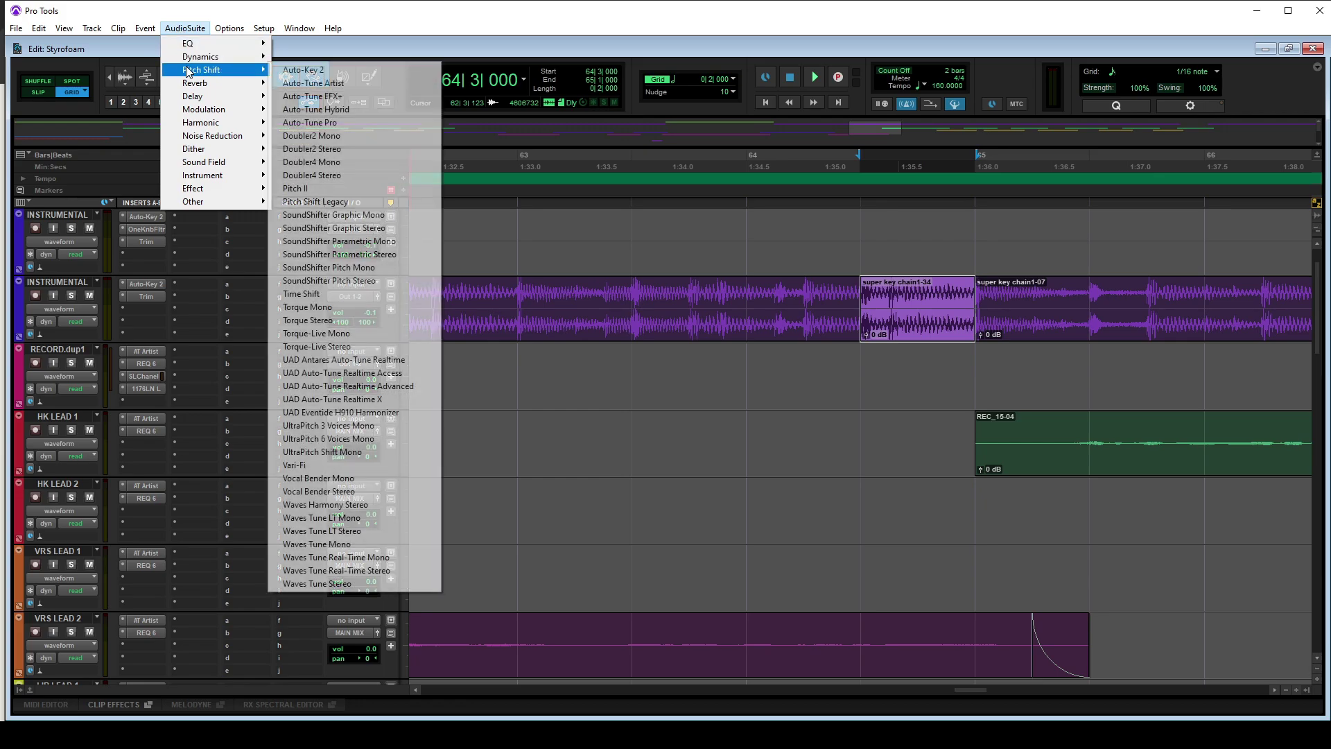
pyautogui.click(317, 468)
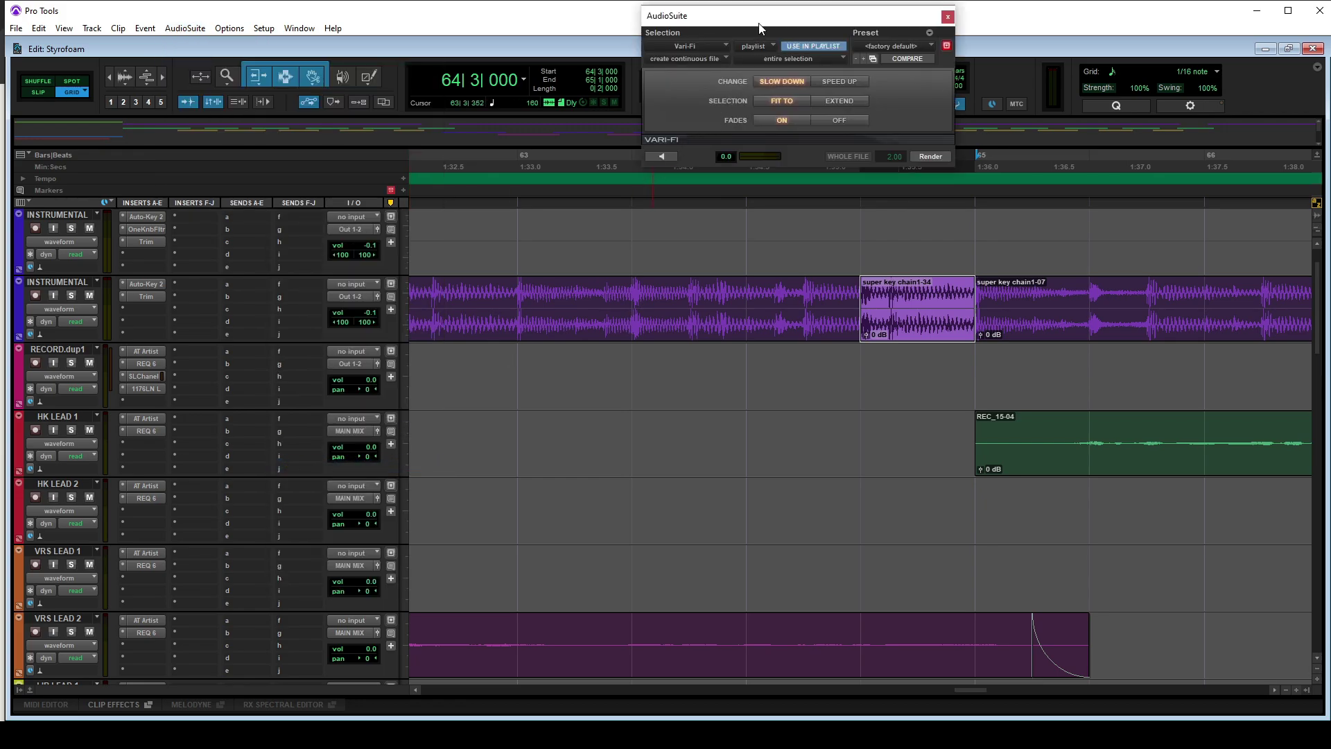
pyautogui.moveTo(761, 27); pyautogui.dragTo(669, 255)
pyautogui.click(832, 386)
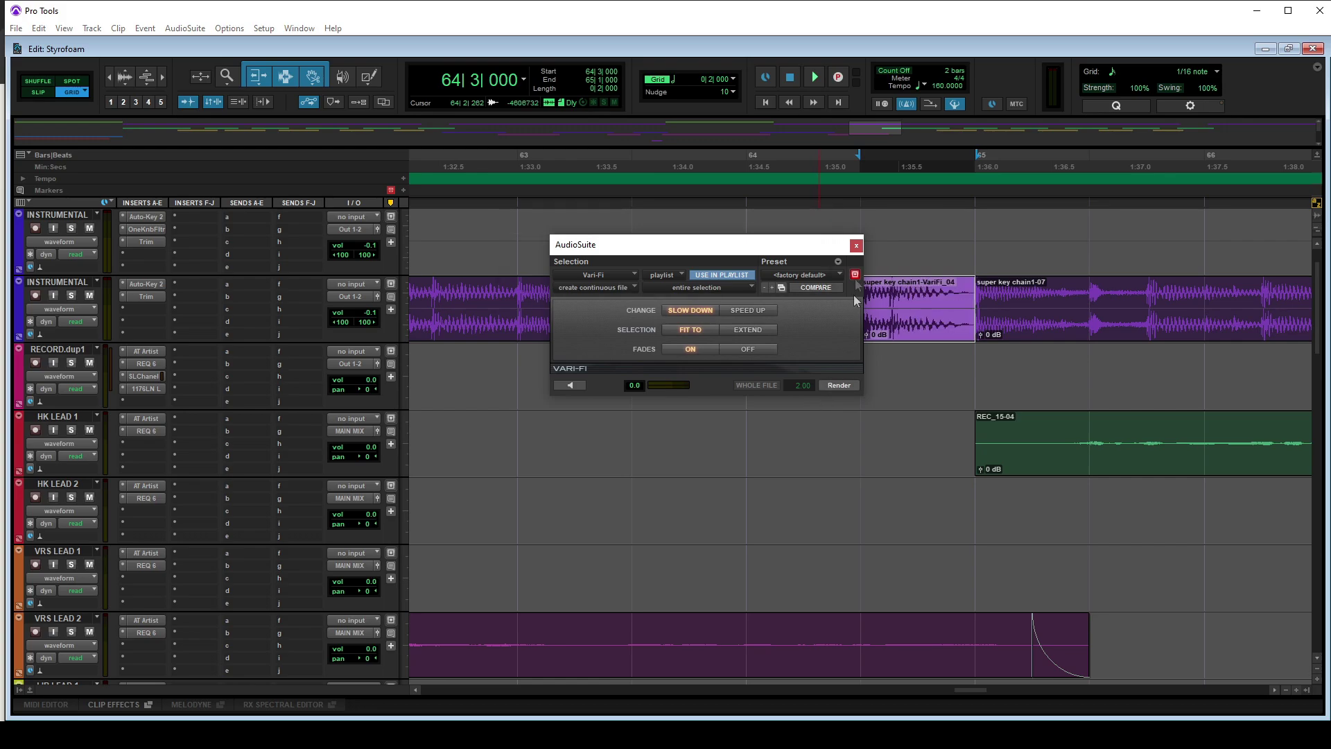
pyautogui.click(856, 246)
# Play the session from bar 63 to hear the slowed-down piece before bar 65.
pyautogui.click(520, 374)
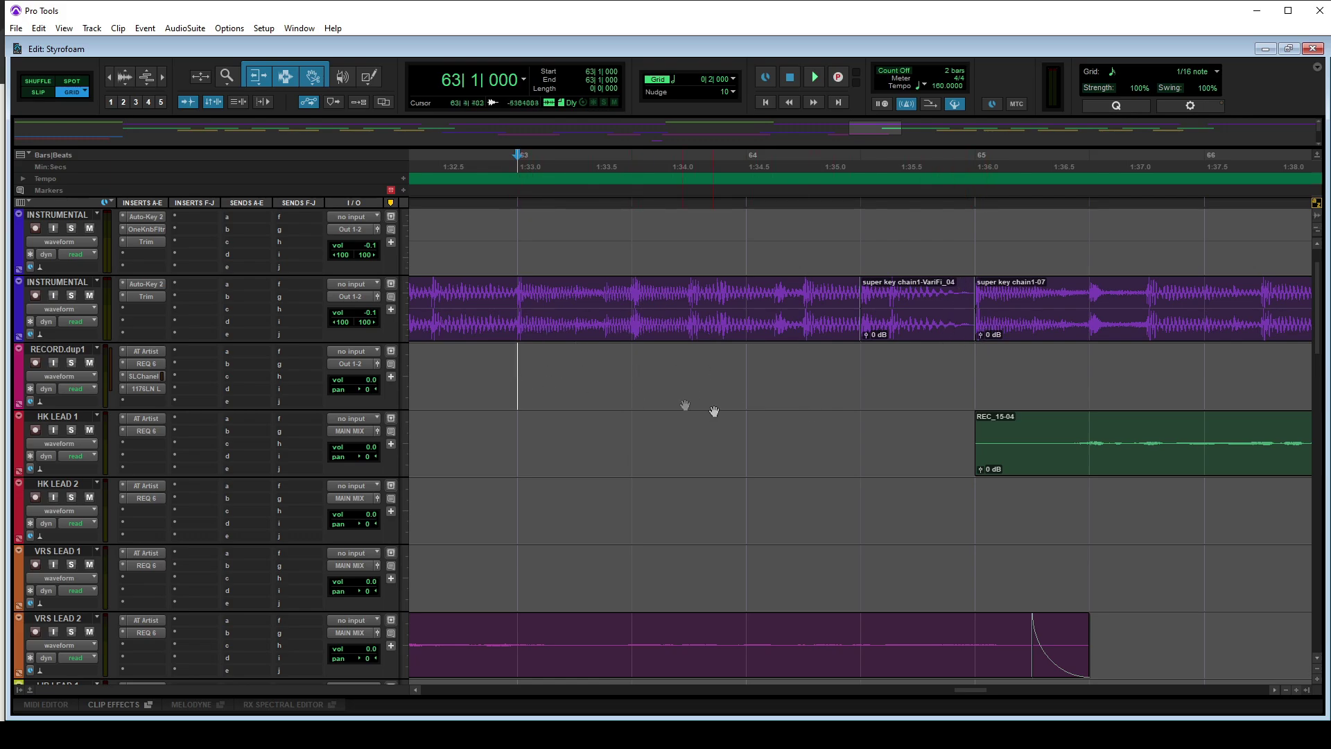
pyautogui.press('r')
pyautogui.press('space')
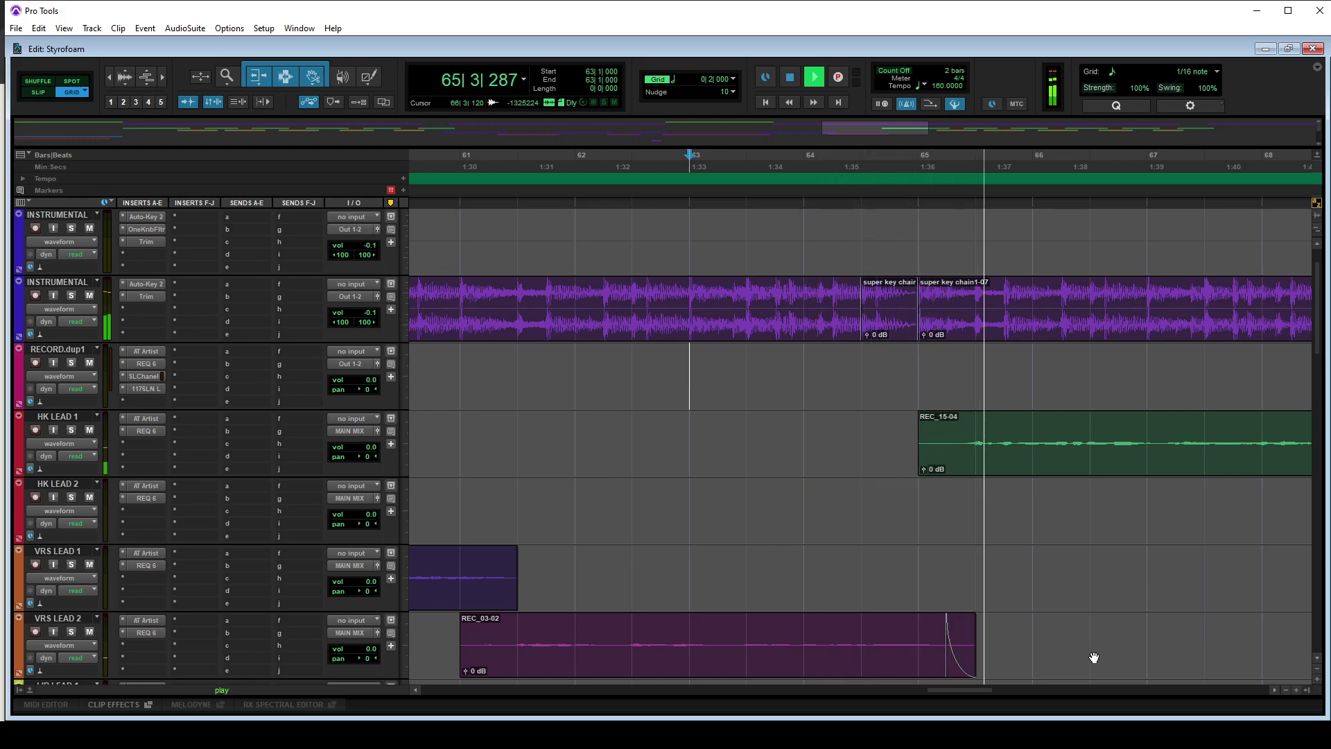
# Solo the instrumental track containing the Vari-Fi piece and replay it from bar 63.
pyautogui.click(71, 295)
pyautogui.press('space')
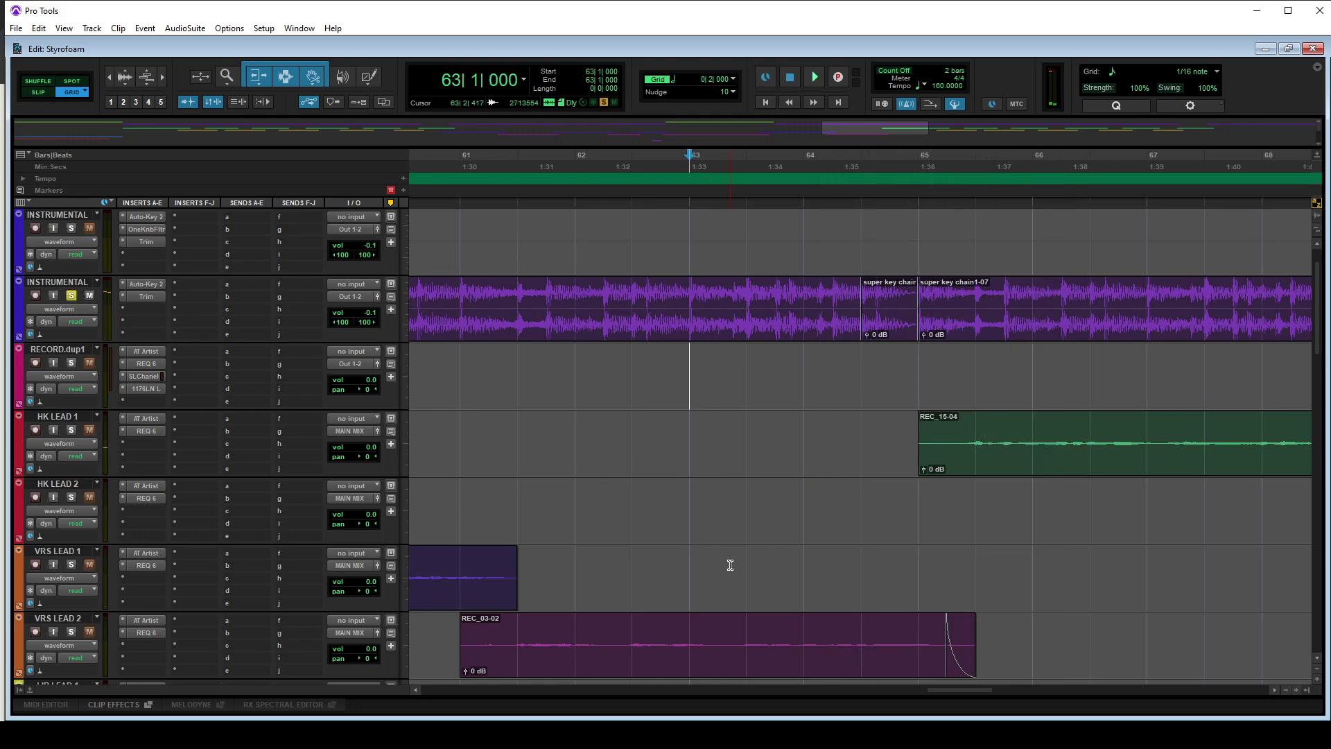
pyautogui.press('space')
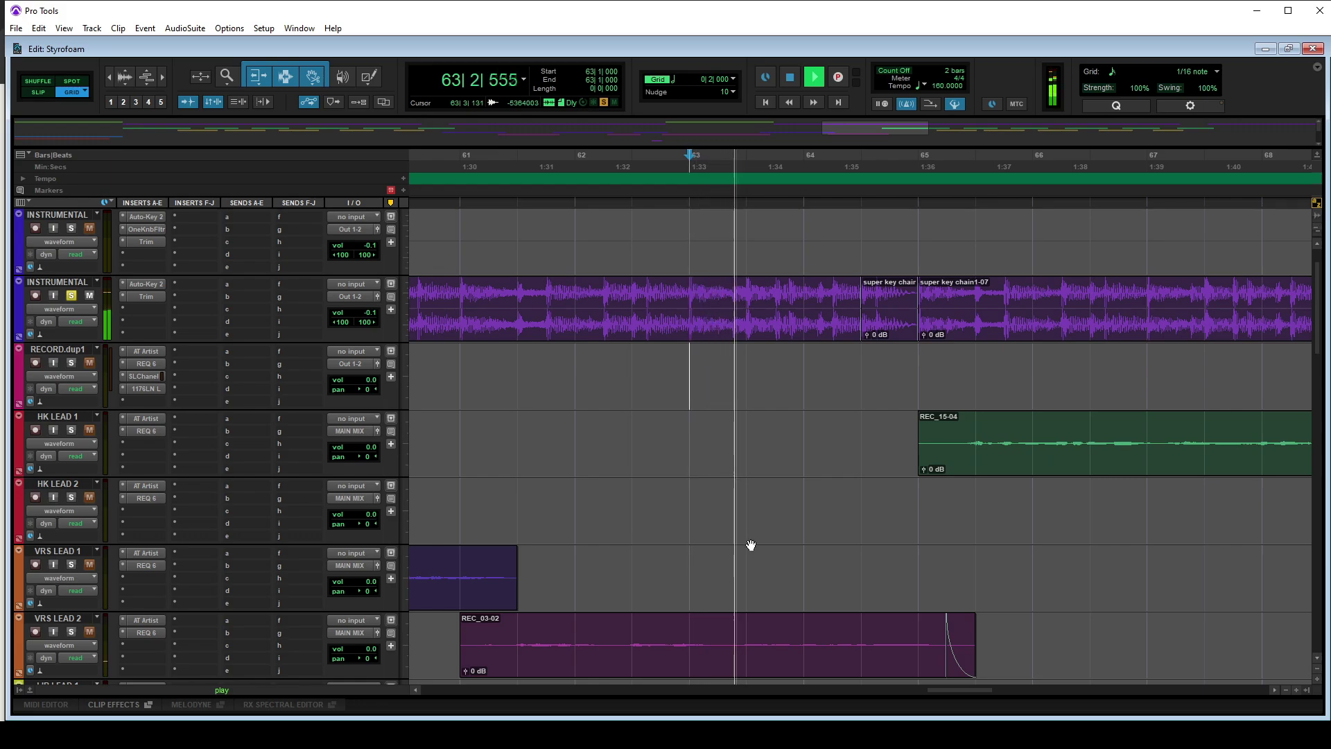